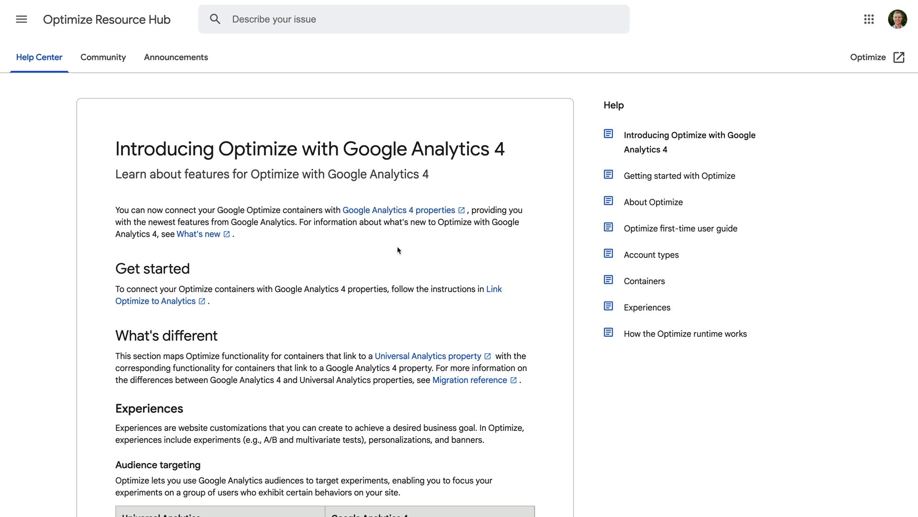
# Step: Highlight the GA4 limit of 10 simultaneous experiments and the list of GA4 objectives
pyautogui.scroll(-3, 397, 246)
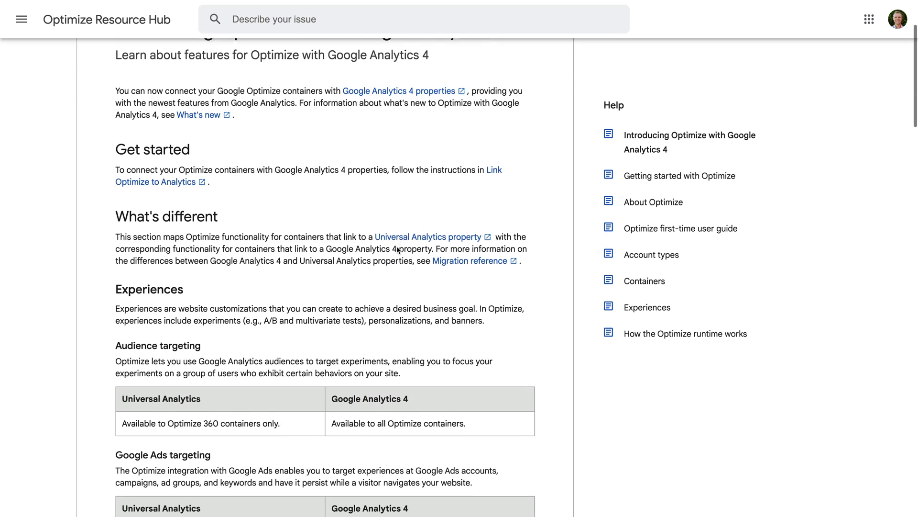
pyautogui.scroll(-3, 397, 246)
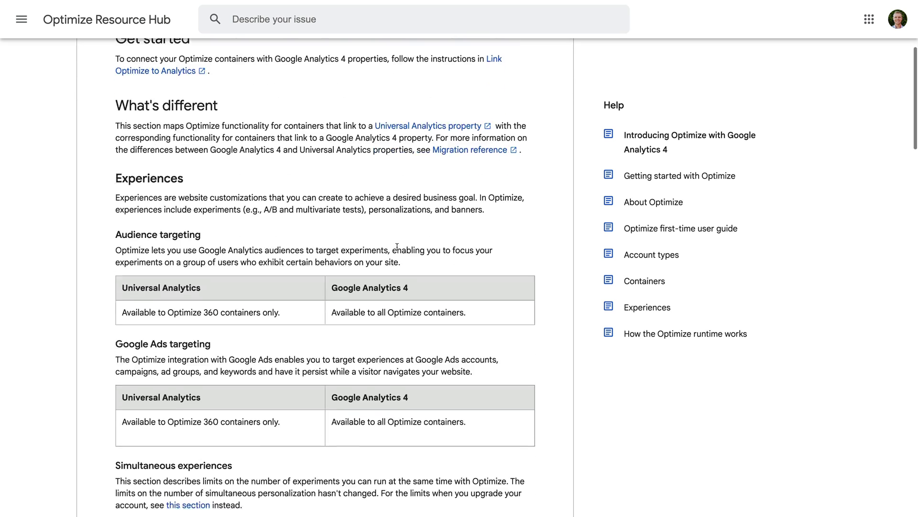
pyautogui.scroll(-5, 397, 247)
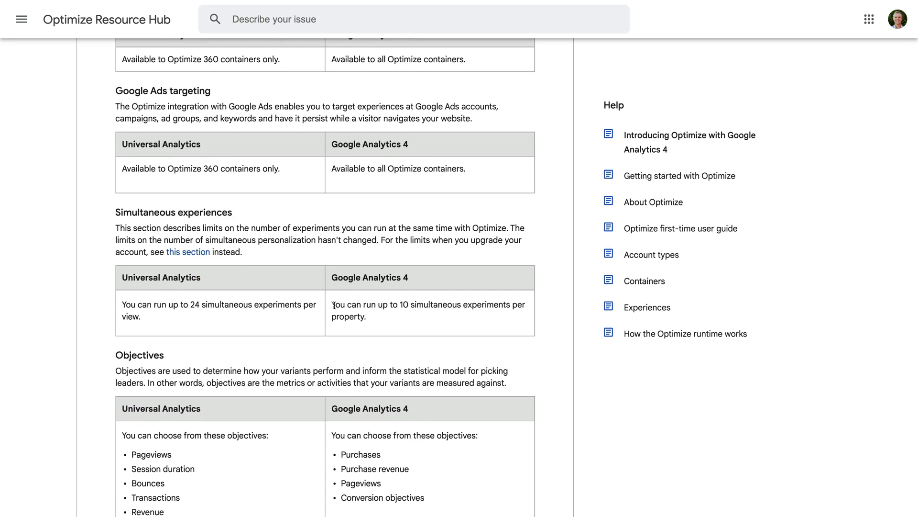
pyautogui.moveTo(332, 305); pyautogui.dragTo(382, 322)
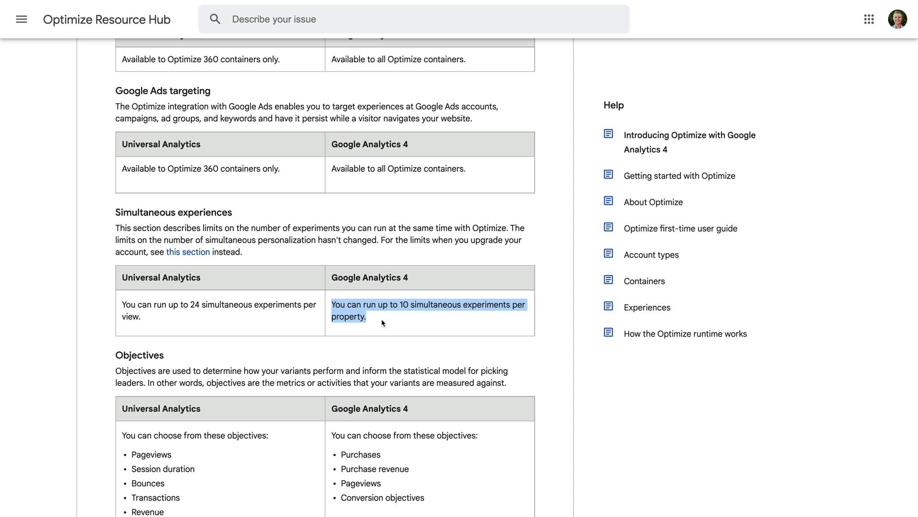
pyautogui.scroll(-3, 382, 322)
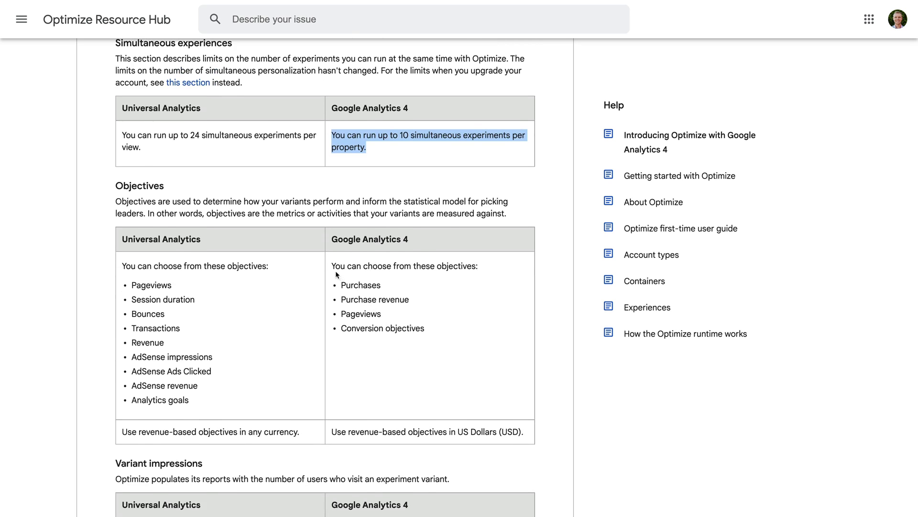
pyautogui.moveTo(336, 266); pyautogui.dragTo(419, 328)
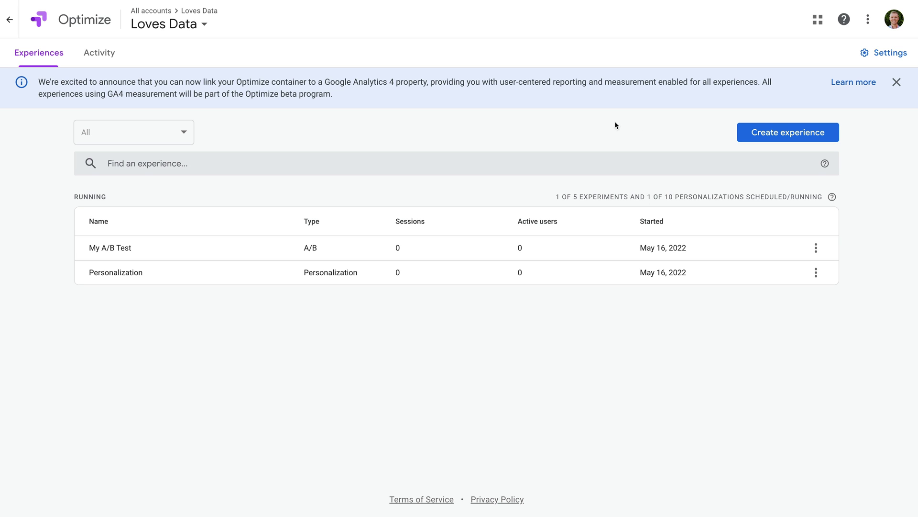
# Step: Edit the Measurement card's Analytics link from the container Settings
pyautogui.click(884, 54)
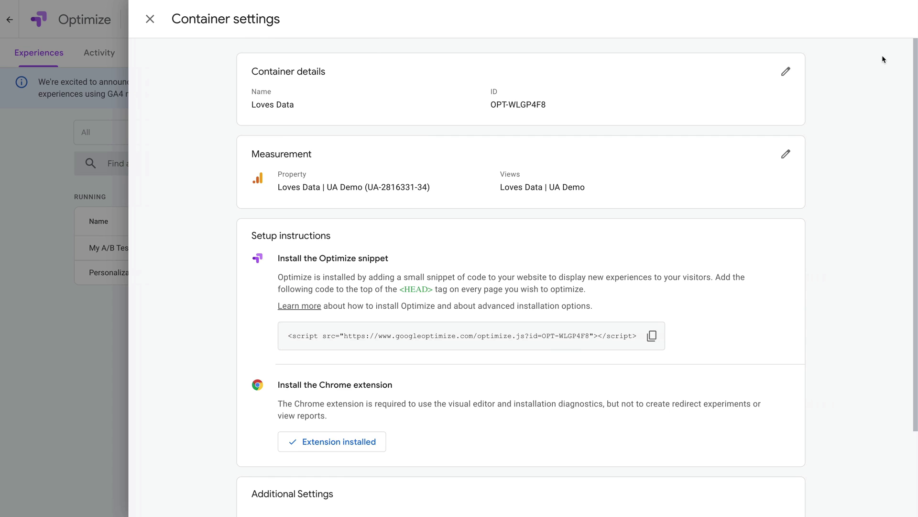
pyautogui.click(787, 154)
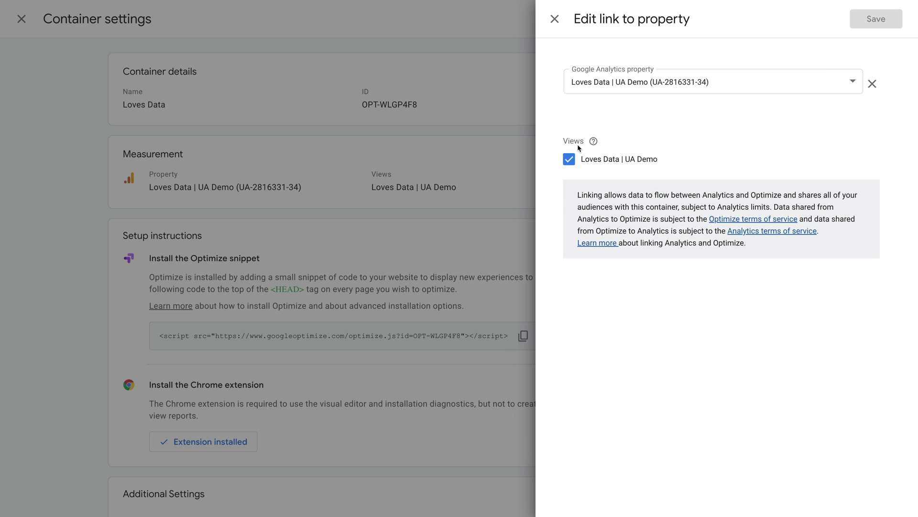
# Step: Switch the Analytics link to Loves Data | GA4 Demo, confirm linking, and close Container settings
pyautogui.click(682, 84)
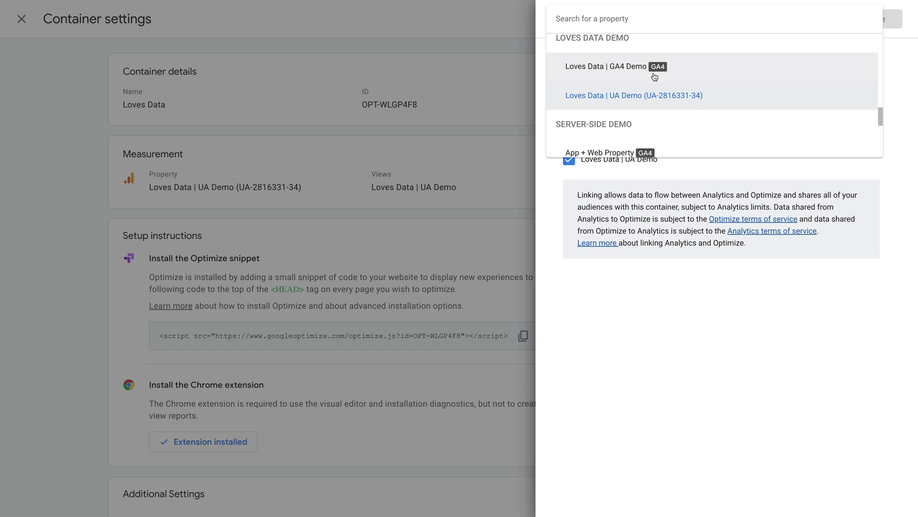
pyautogui.click(691, 71)
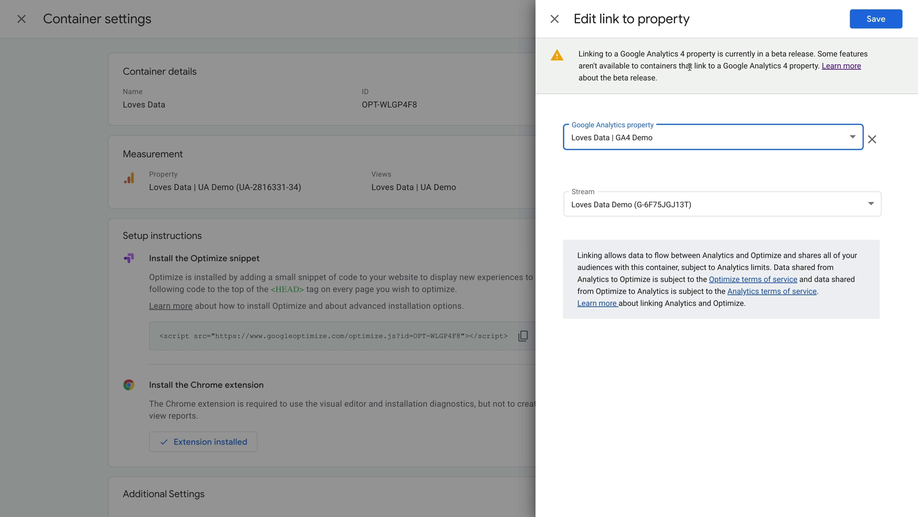
pyautogui.click(886, 27)
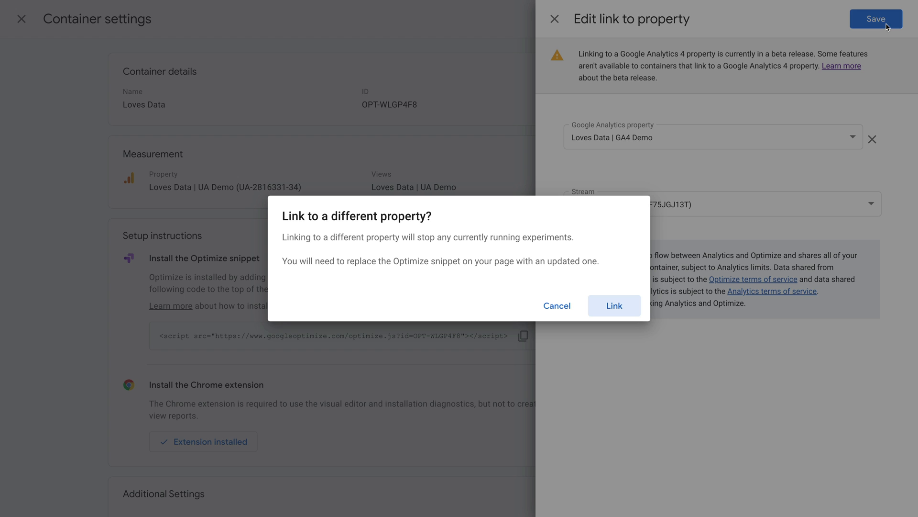
pyautogui.click(623, 304)
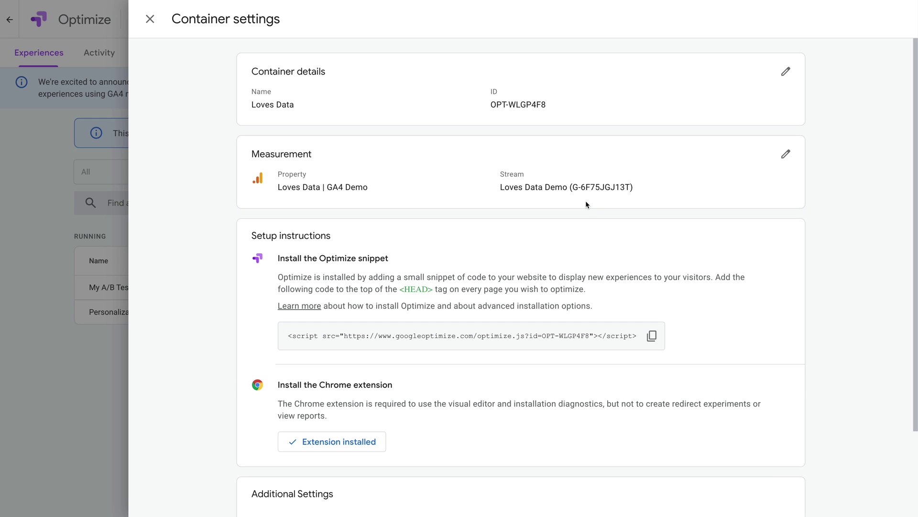
pyautogui.click(151, 20)
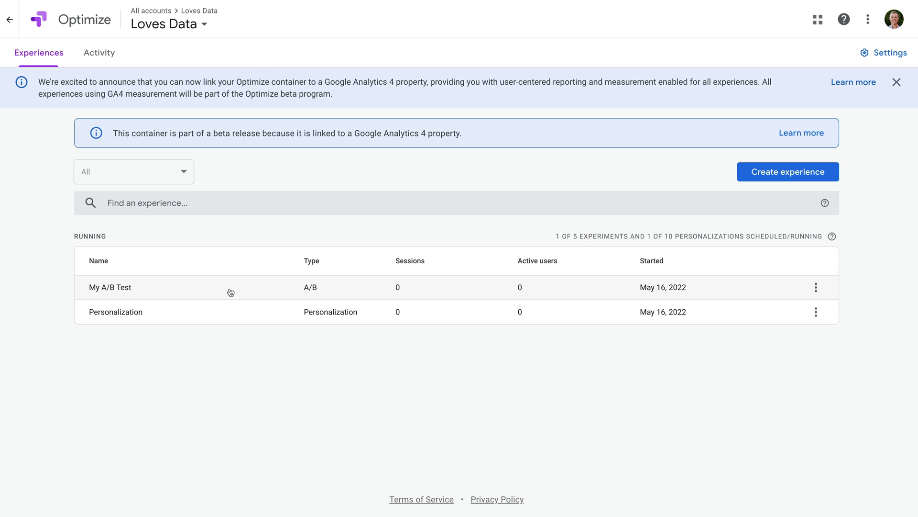
# Step: Open the Personalization experience's Details and highlight its 'Not linked' measurement property
pyautogui.click(229, 317)
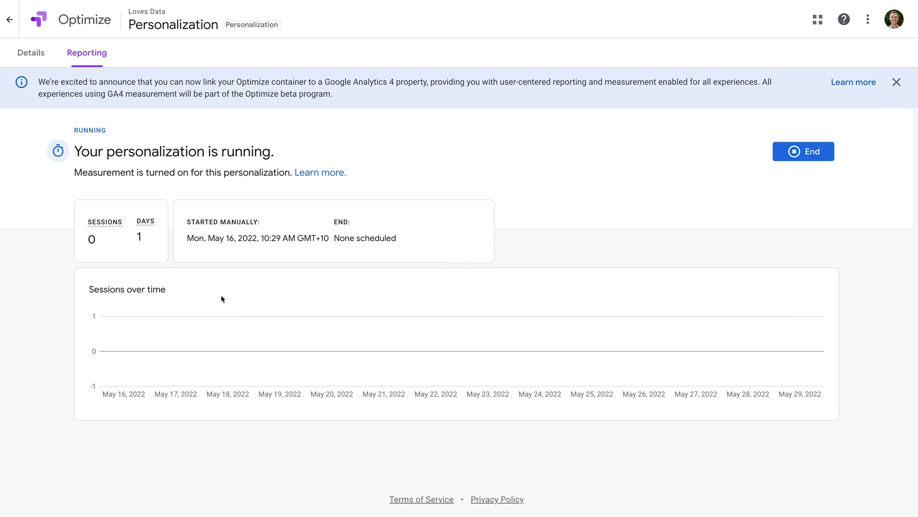
pyautogui.click(41, 59)
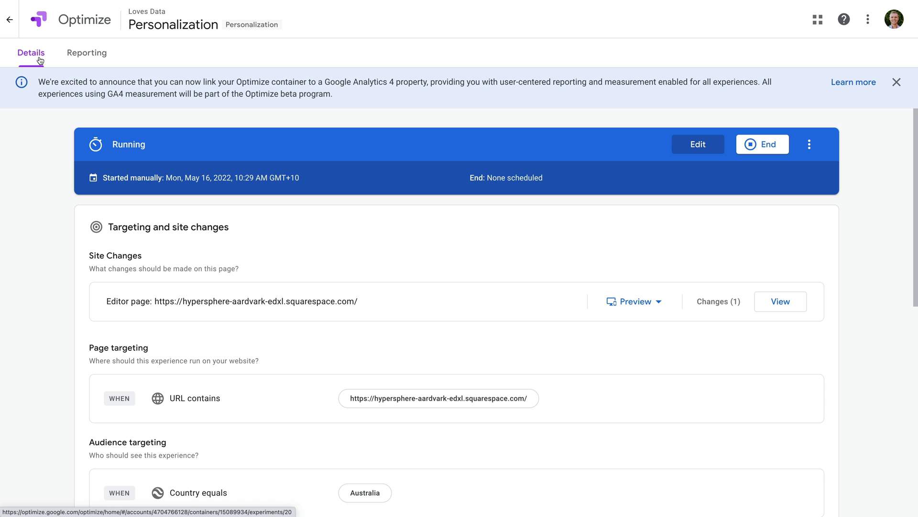
pyautogui.scroll(-4, 180, 248)
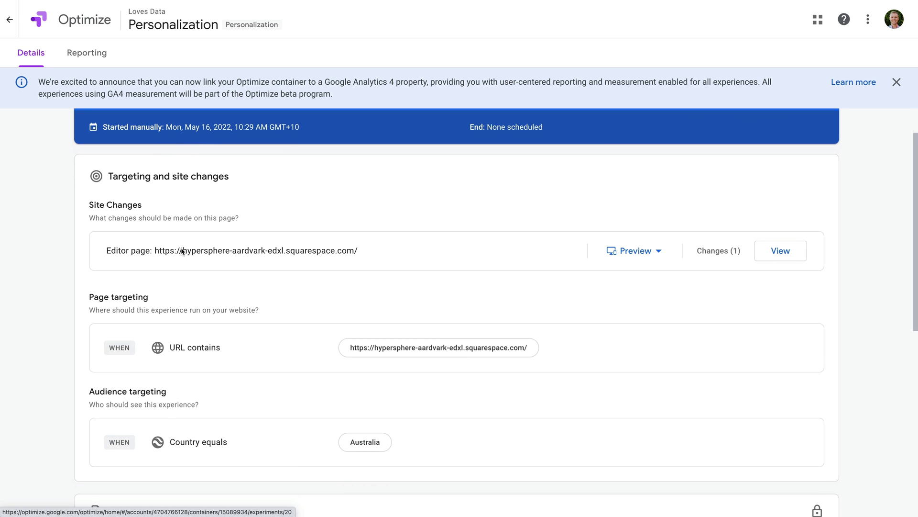
pyautogui.scroll(-4, 182, 248)
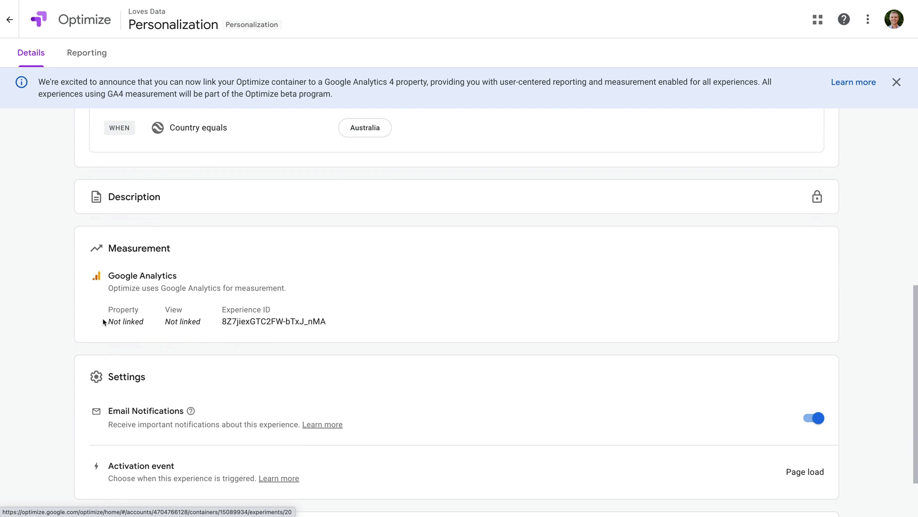
pyautogui.moveTo(108, 321); pyautogui.dragTo(142, 322)
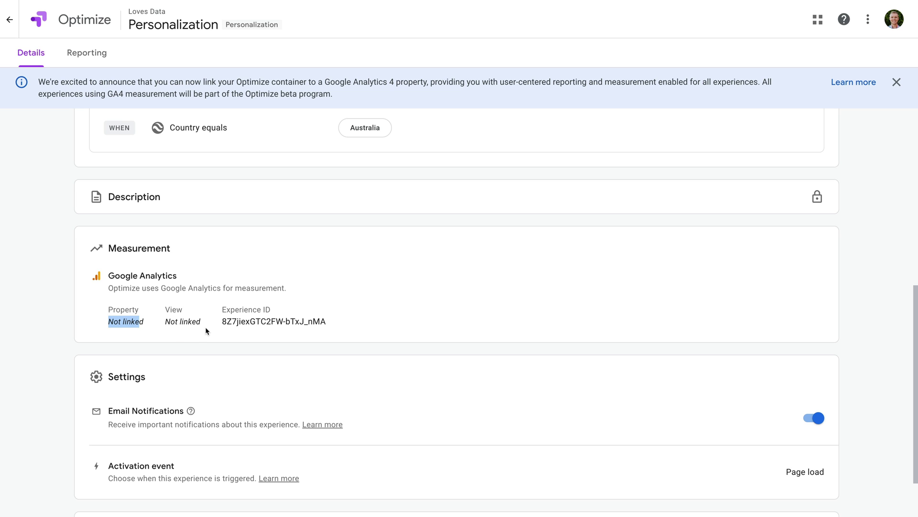
pyautogui.scroll(5, 206, 326)
pyautogui.scroll(2, 214, 310)
# Step: End the running Personalization as an editable copy, then start and confirm the copy
pyautogui.click(698, 145)
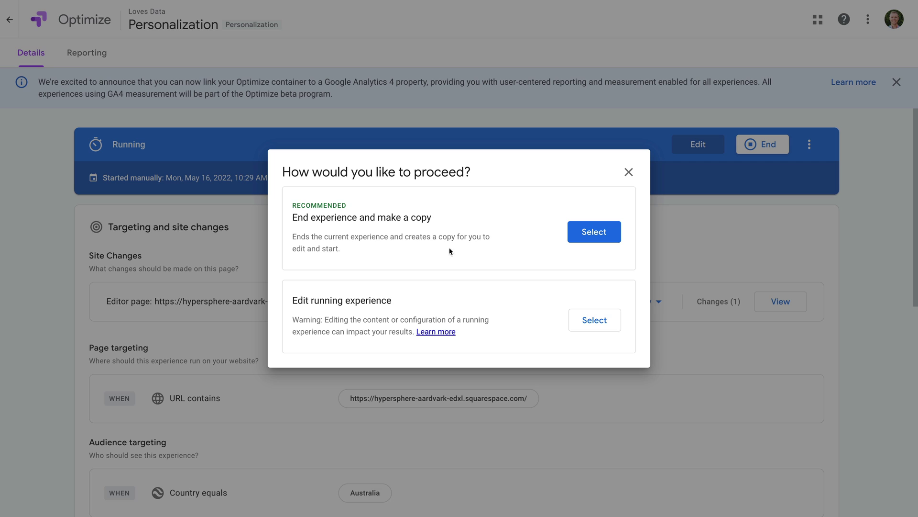
pyautogui.click(594, 234)
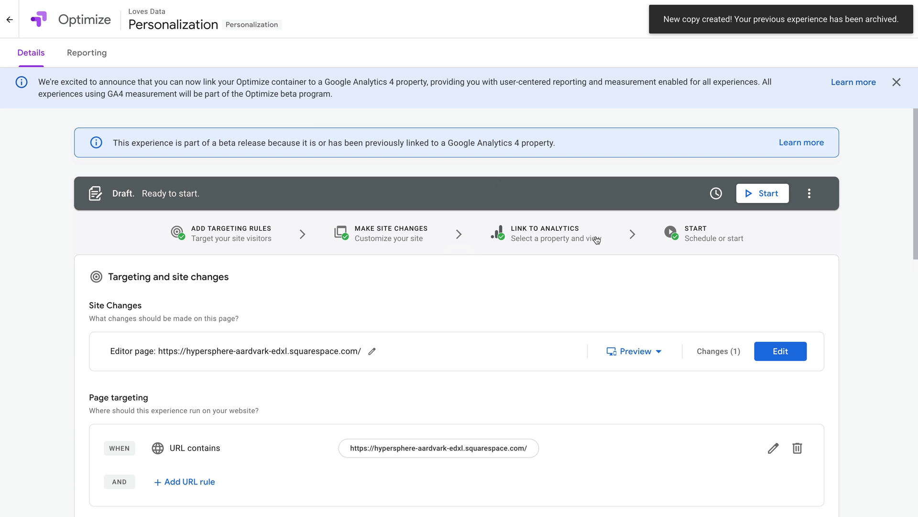
pyautogui.scroll(-14, 597, 239)
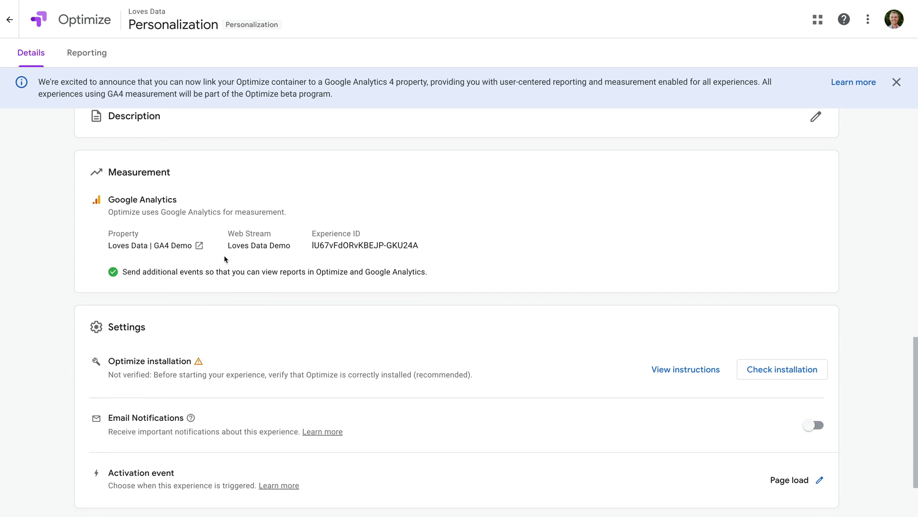
pyautogui.scroll(12, 257, 251)
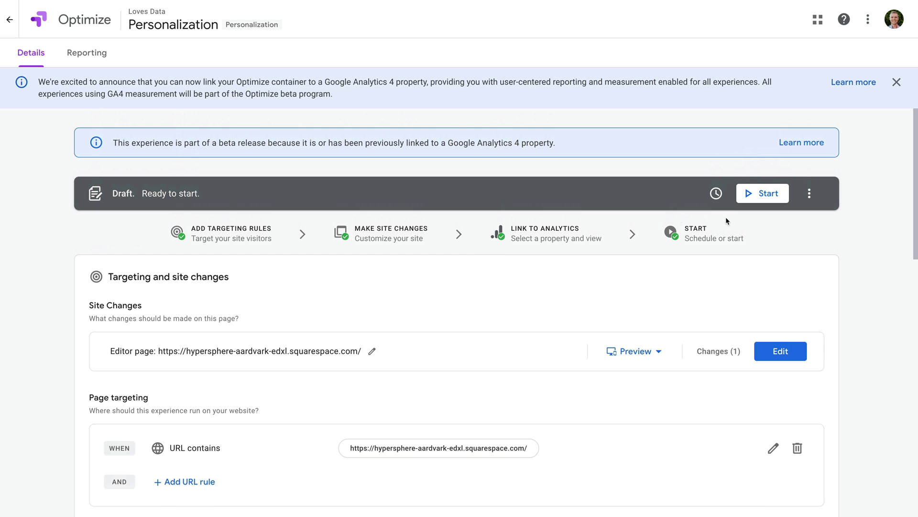
pyautogui.click(763, 196)
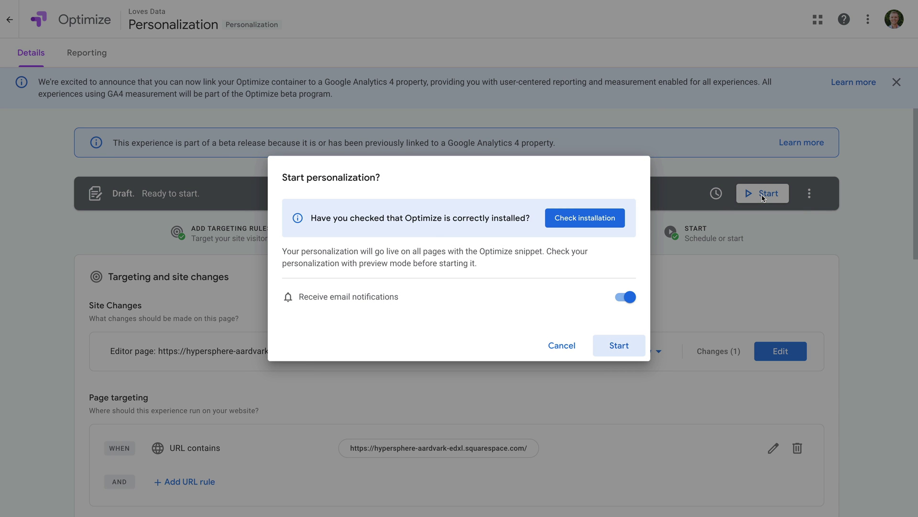
pyautogui.click(624, 347)
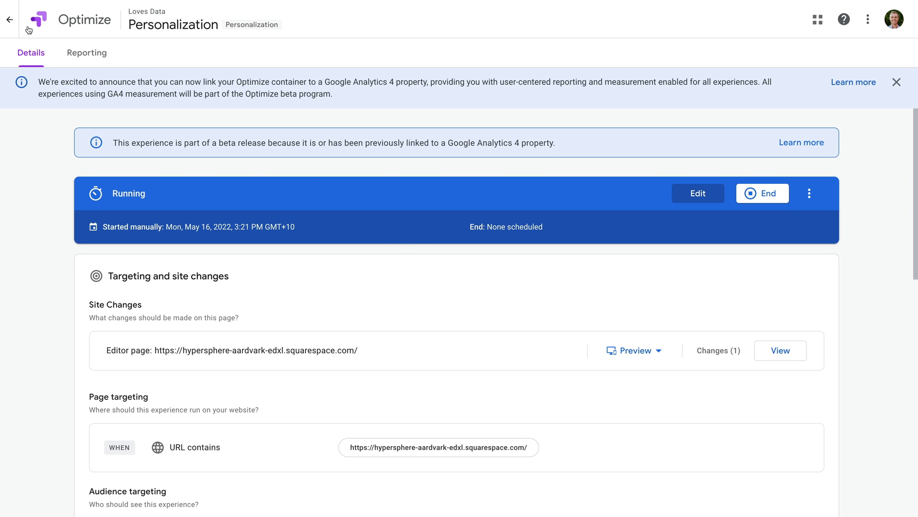
pyautogui.click(11, 20)
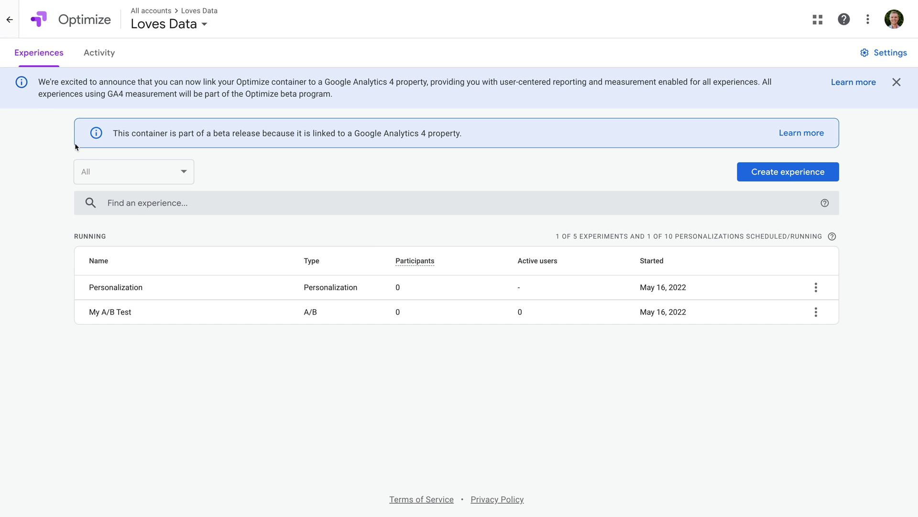
pyautogui.click(222, 312)
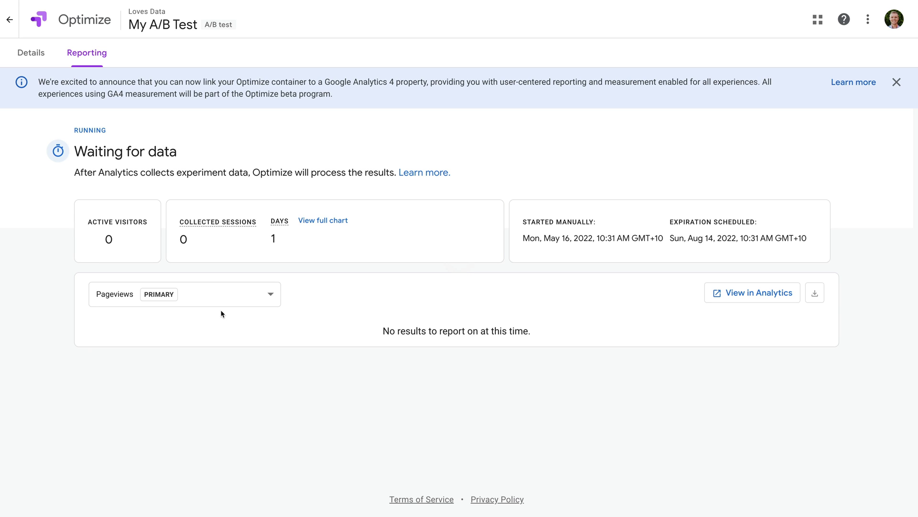
pyautogui.click(36, 57)
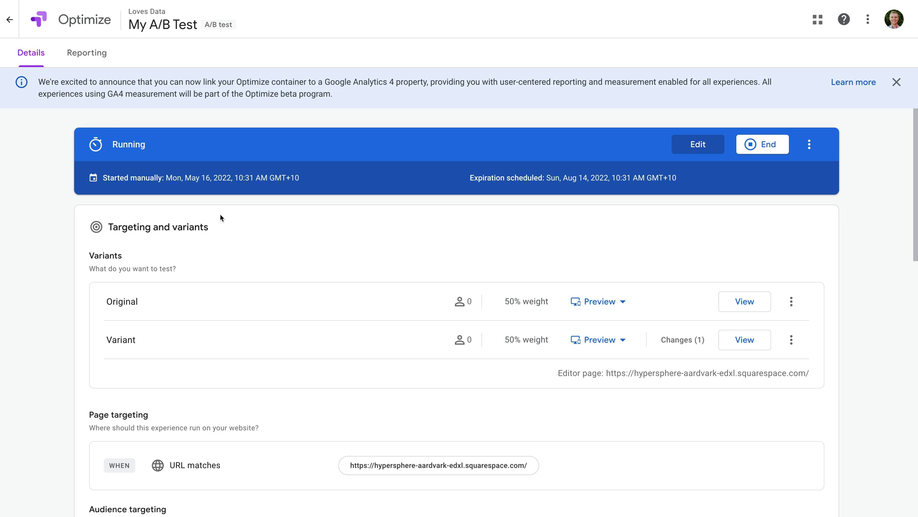
pyautogui.scroll(-8, 288, 278)
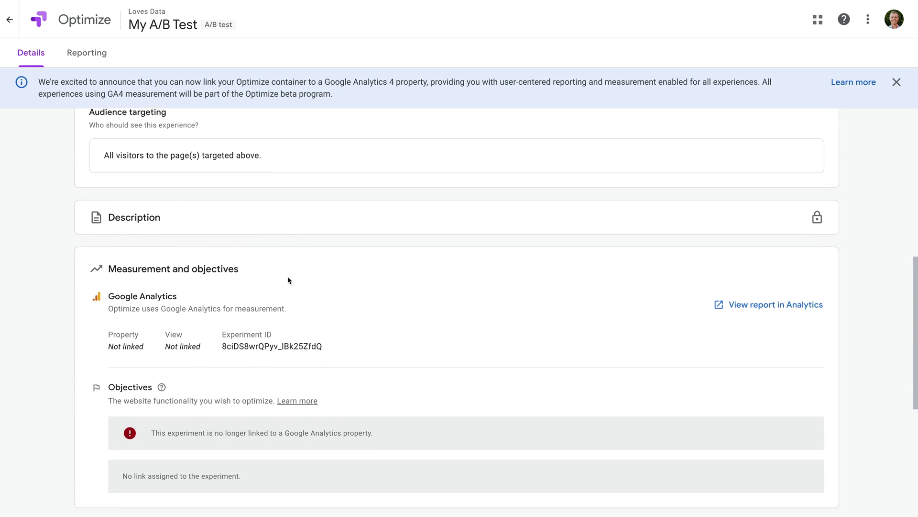
pyautogui.scroll(-1, 289, 280)
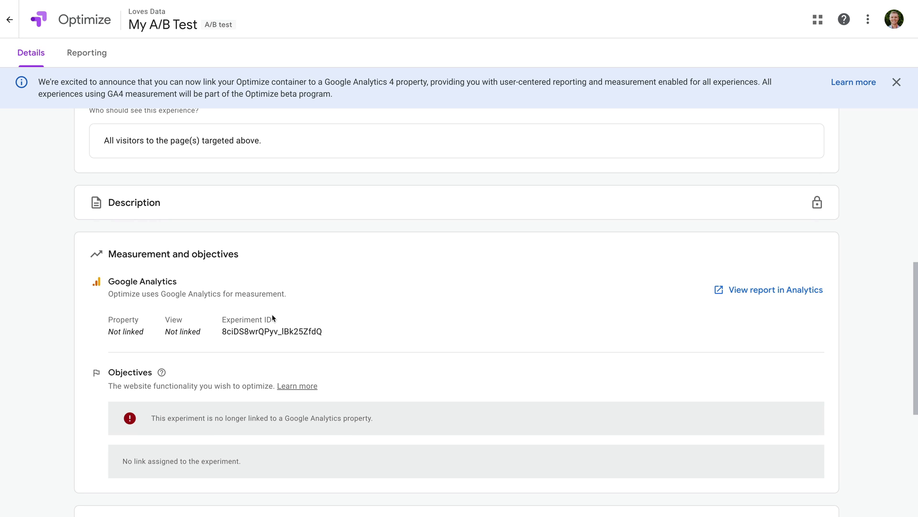
pyautogui.scroll(9, 302, 283)
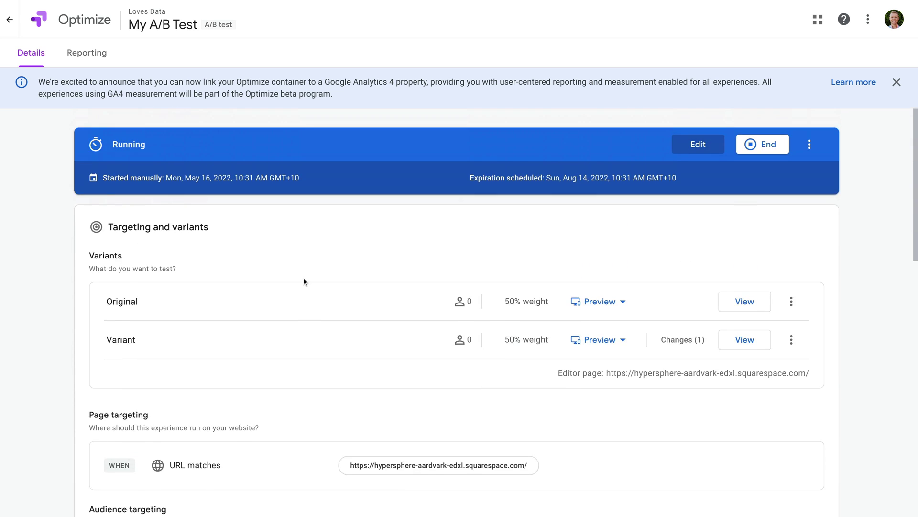
# Step: End the running My A/B Test and make an editable draft copy
pyautogui.click(695, 148)
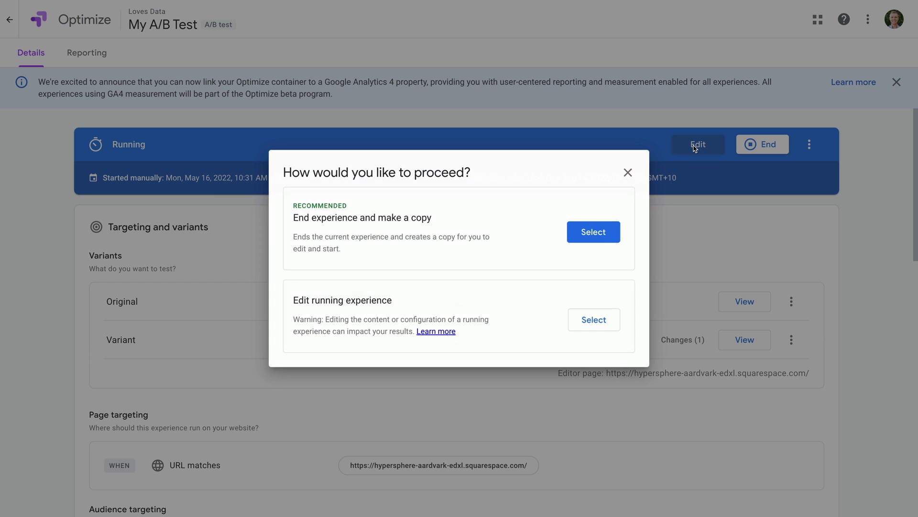
pyautogui.click(587, 241)
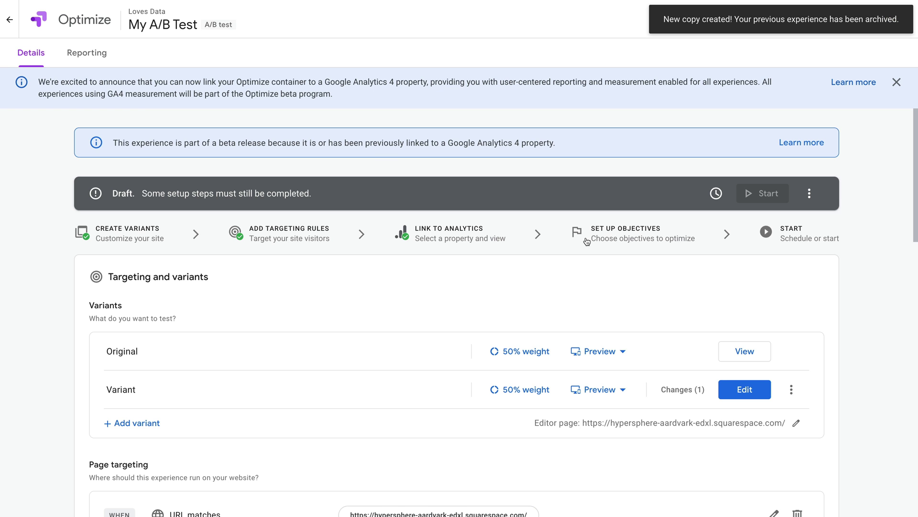
pyautogui.scroll(-12, 586, 240)
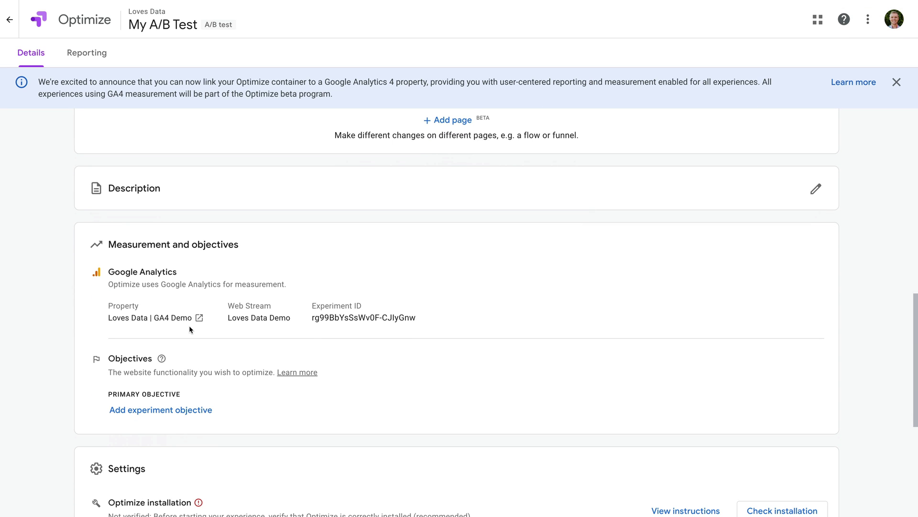
pyautogui.scroll(-1, 190, 329)
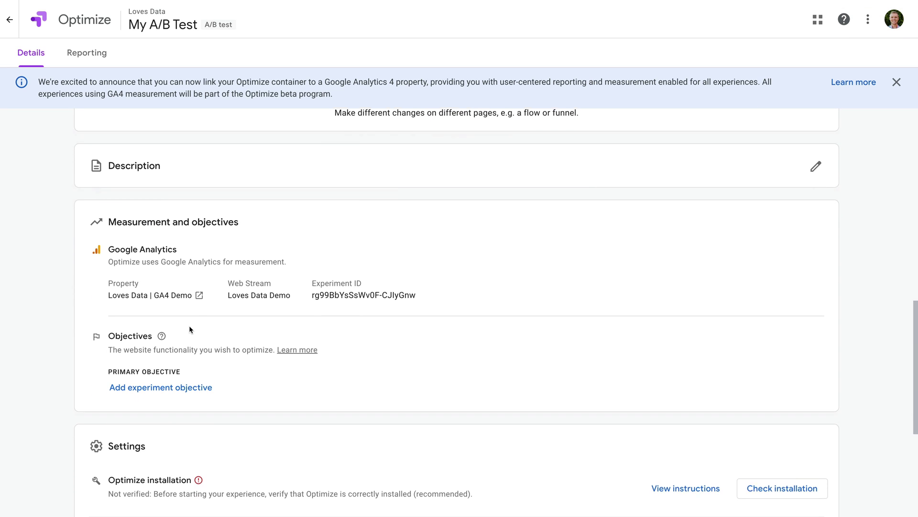
# Step: Add Purchases as the draft's primary experiment objective
pyautogui.click(208, 388)
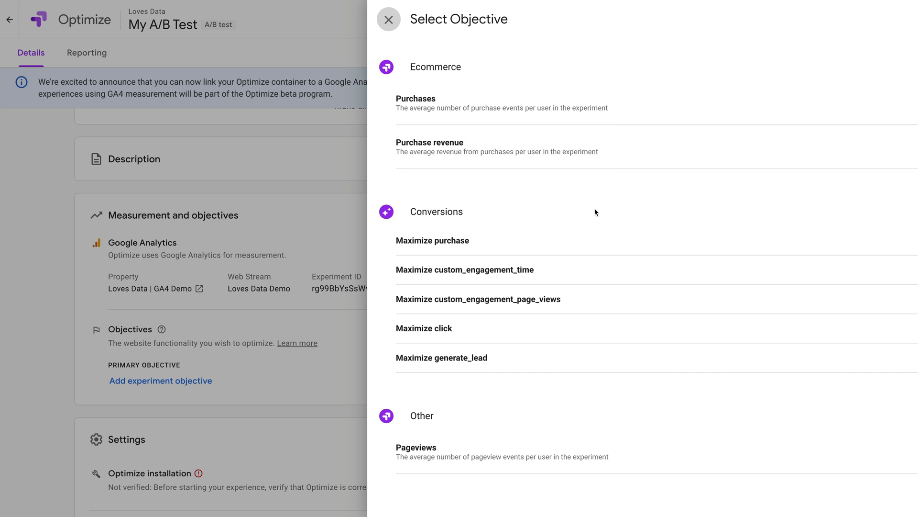
pyautogui.click(572, 117)
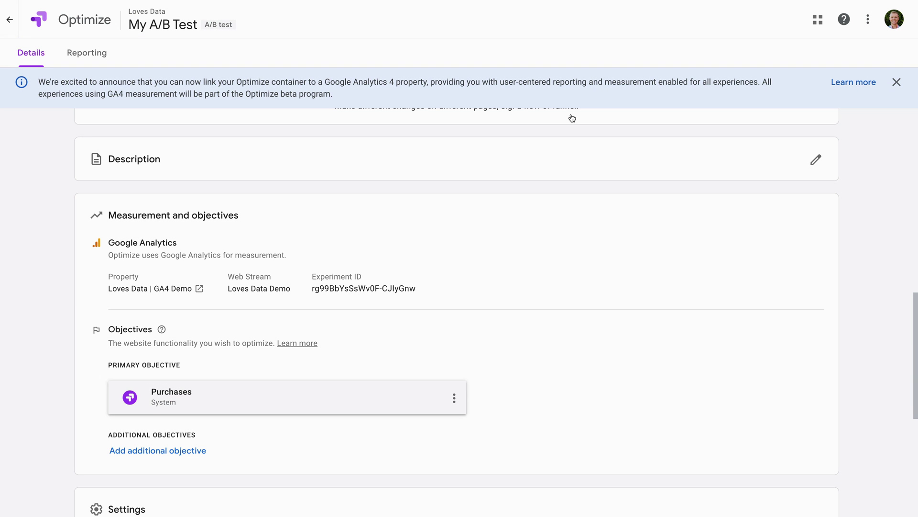
pyautogui.scroll(-1, 409, 331)
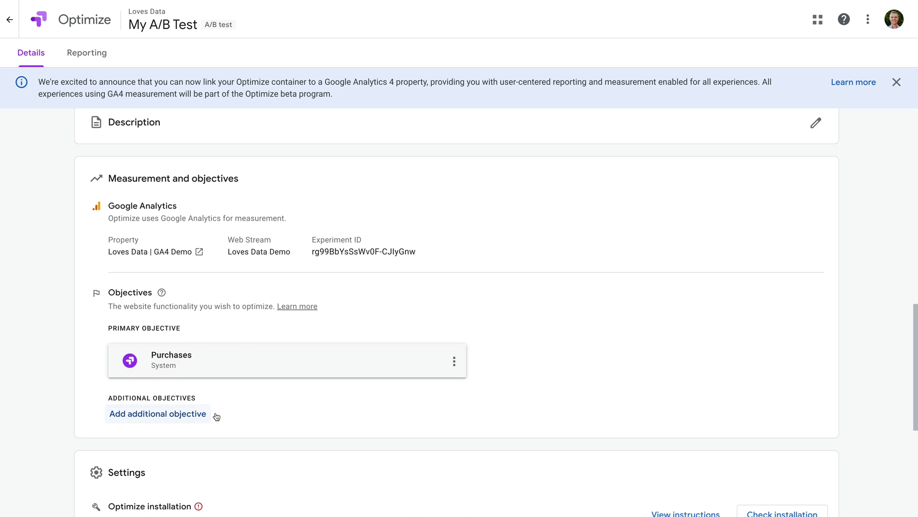
pyautogui.scroll(7, 547, 178)
pyautogui.scroll(7, 548, 180)
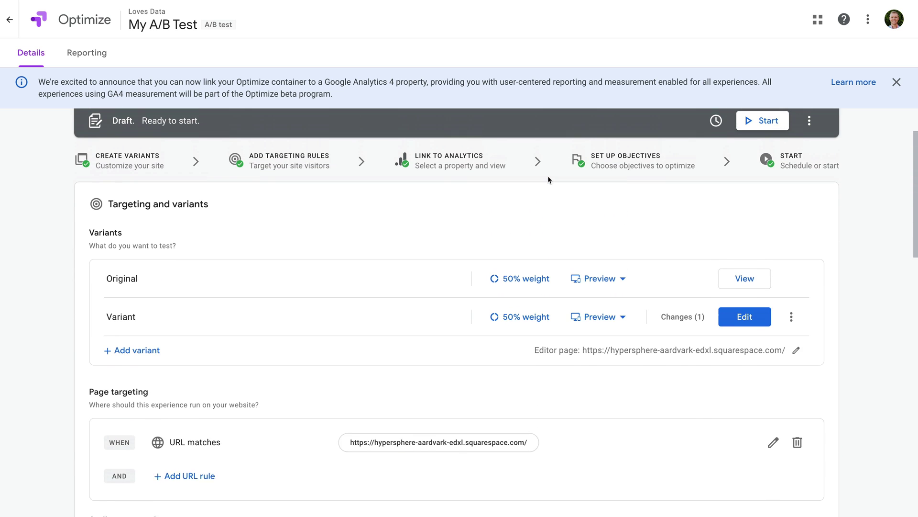
# Step: Start the My A/B Test draft and confirm in the 'Start experiment?' dialog
pyautogui.click(750, 177)
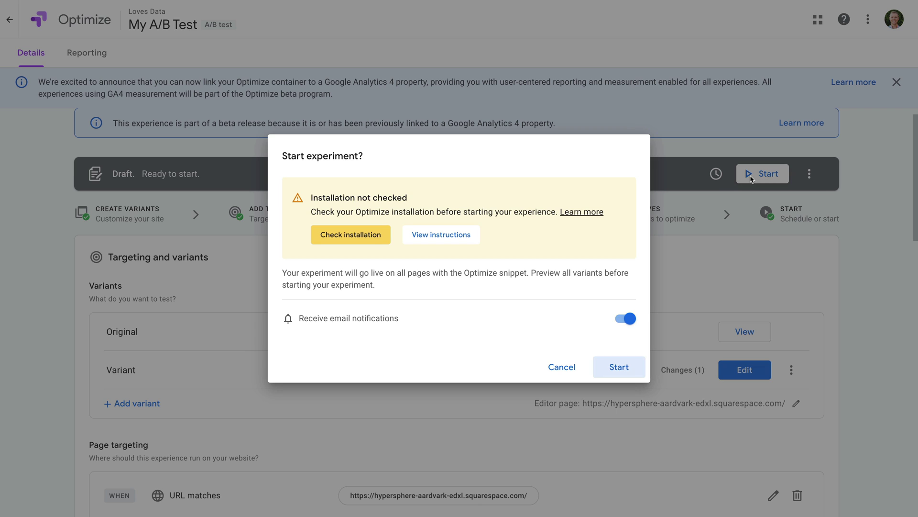
pyautogui.click(617, 371)
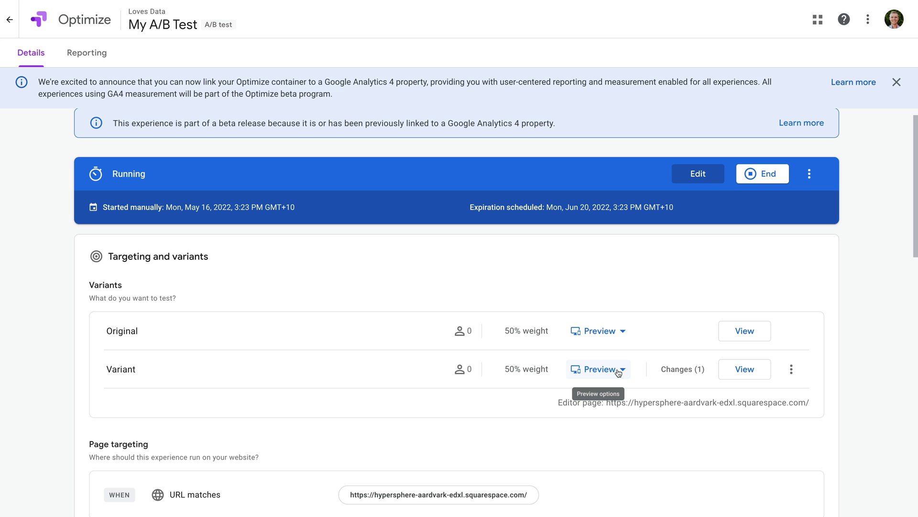
pyautogui.scroll(1, 651, 258)
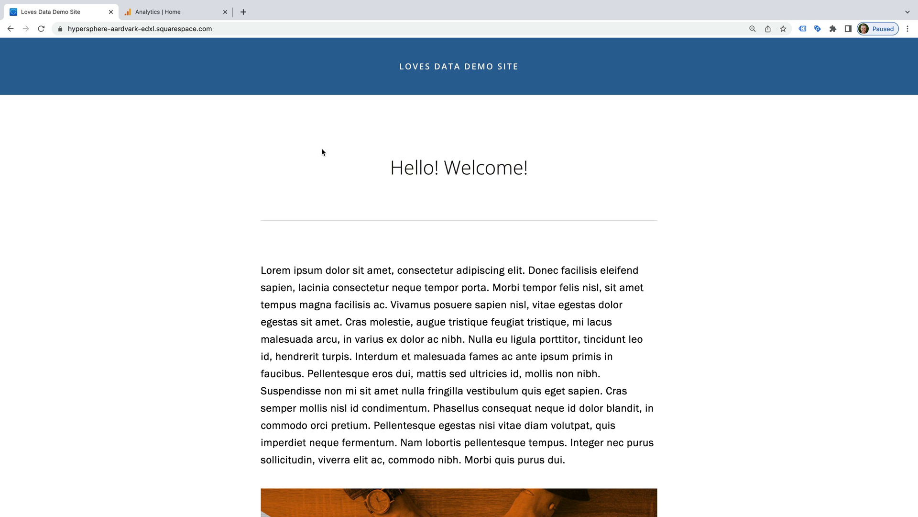
# Step: Open the Realtime overview report in Google Analytics and scroll to Event count
pyautogui.click(202, 13)
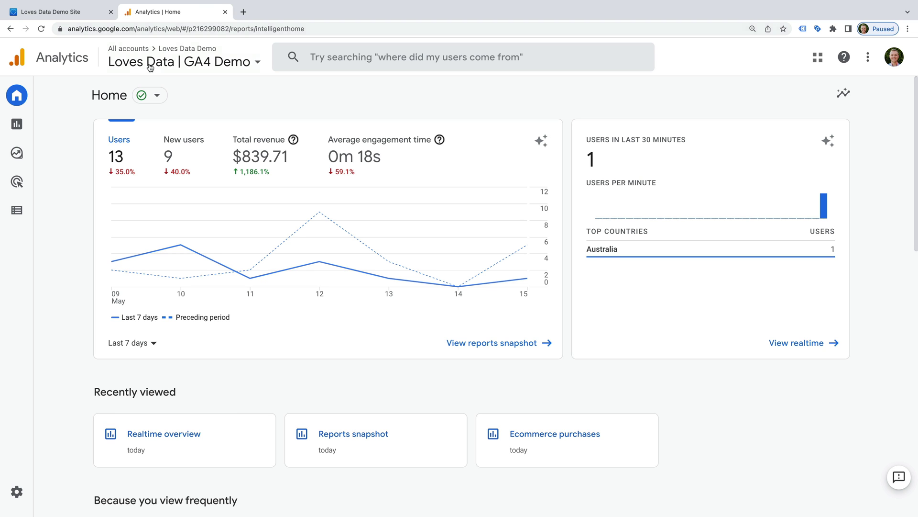
pyautogui.click(22, 127)
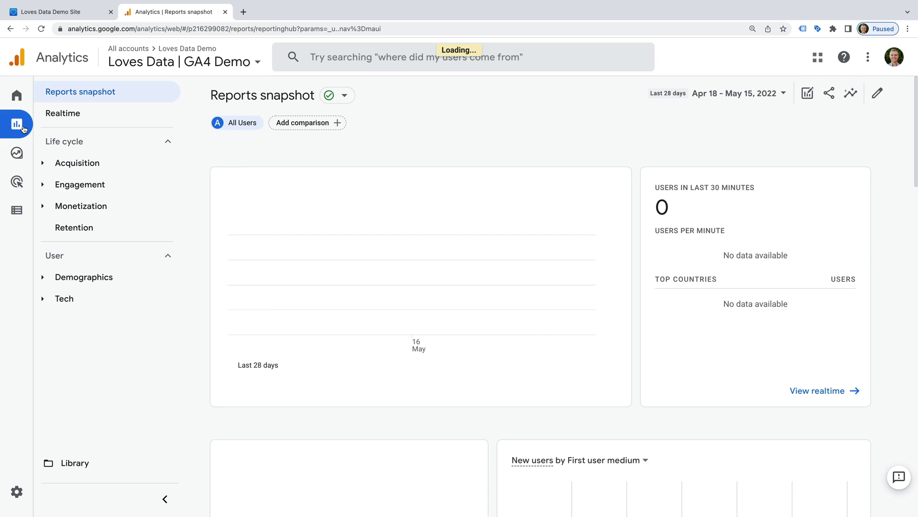
pyautogui.click(100, 121)
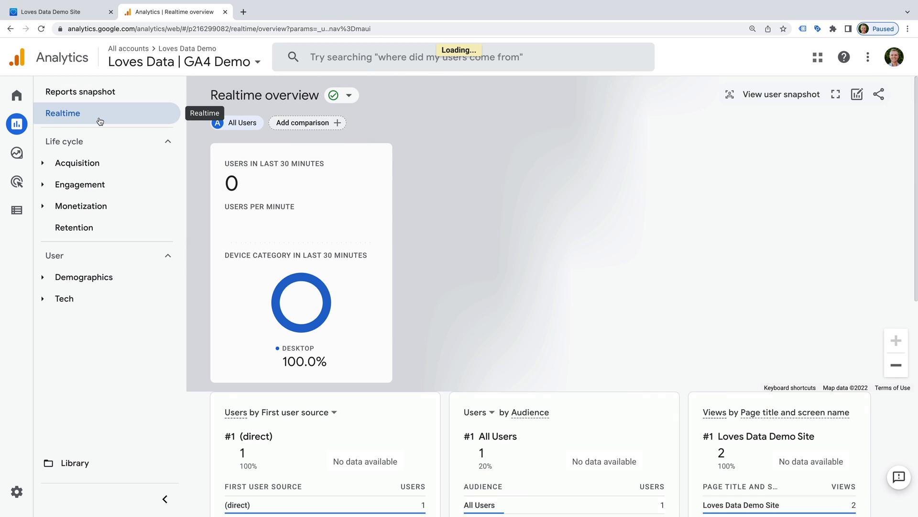
pyautogui.scroll(-8, 516, 352)
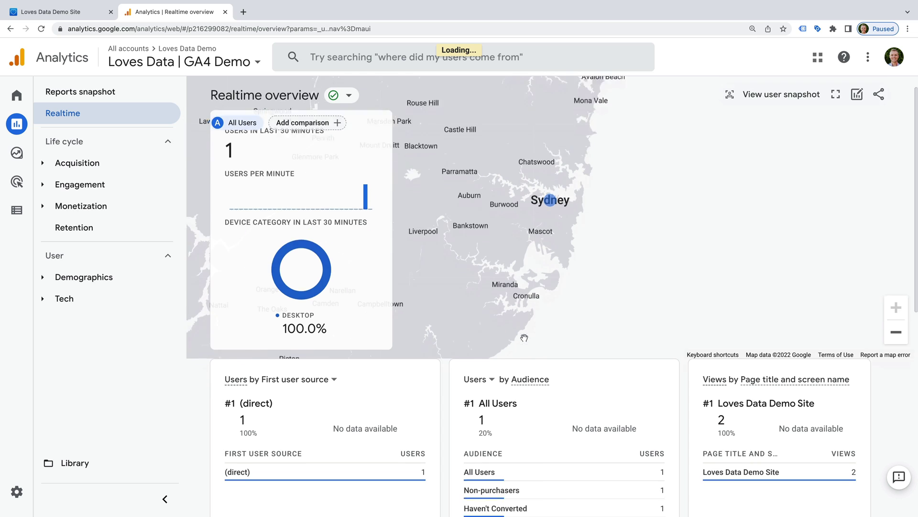
pyautogui.scroll(-1, 516, 352)
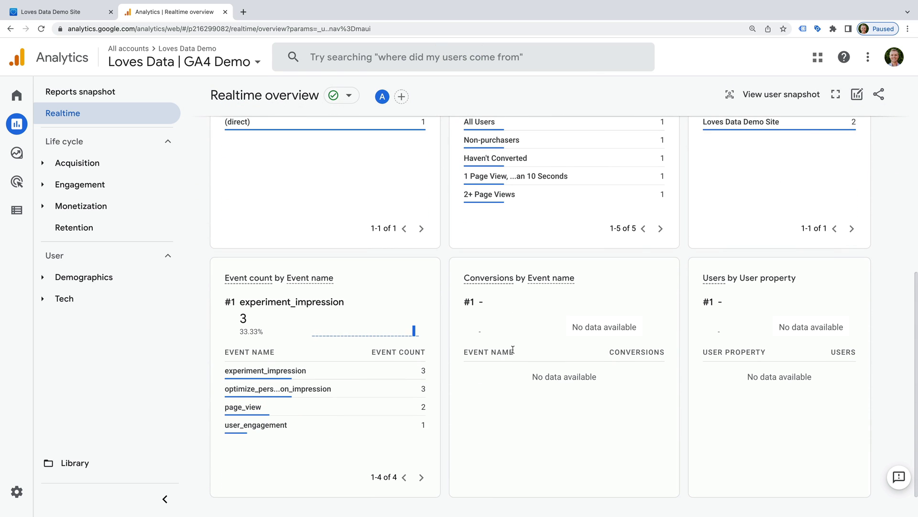
# Step: Check optimize_personalization_impression's optimize_personalization_id values, then return to the event list
pyautogui.moveTo(261, 392)
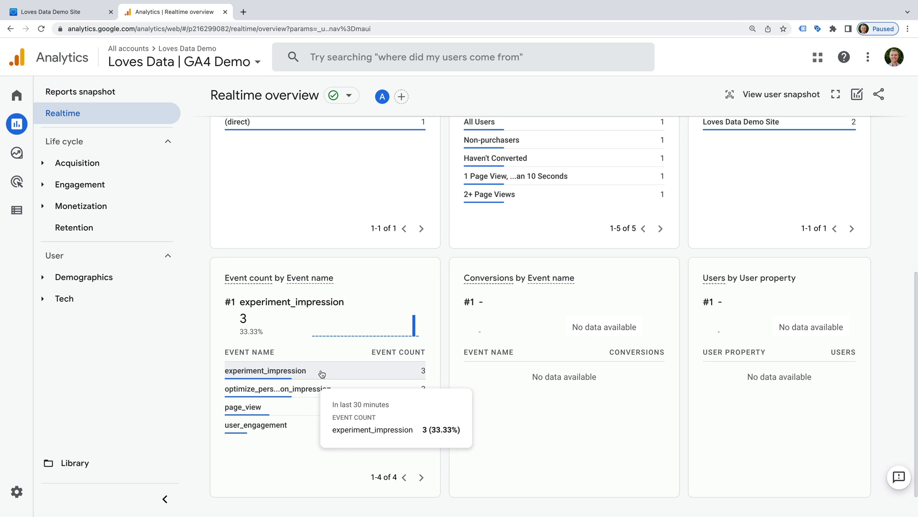
pyautogui.click(347, 393)
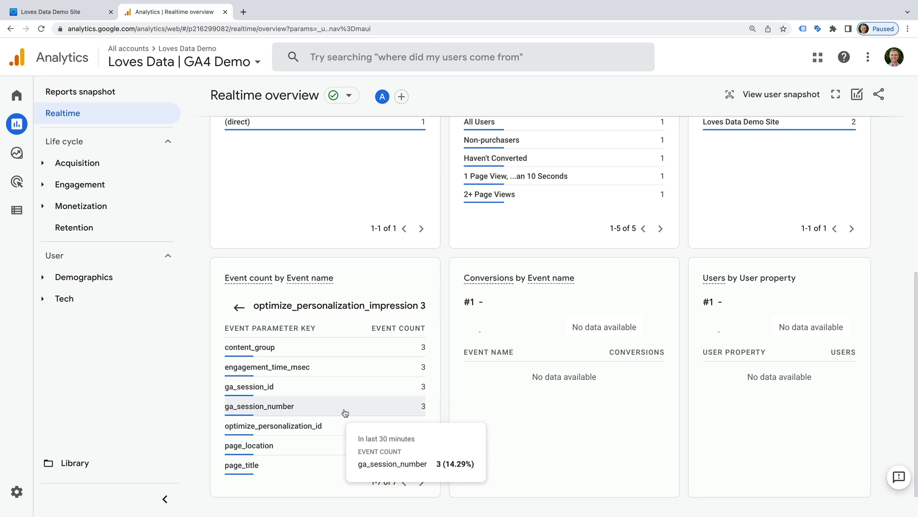
pyautogui.click(281, 431)
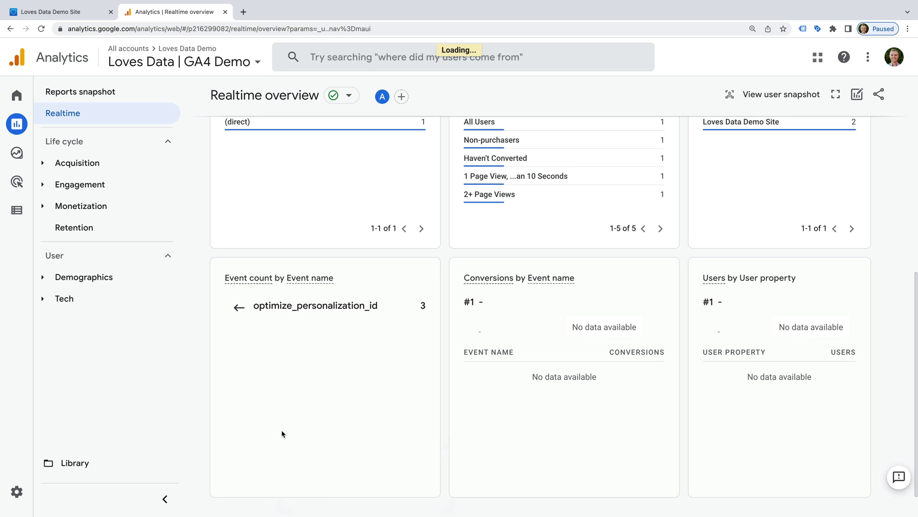
pyautogui.moveTo(294, 356)
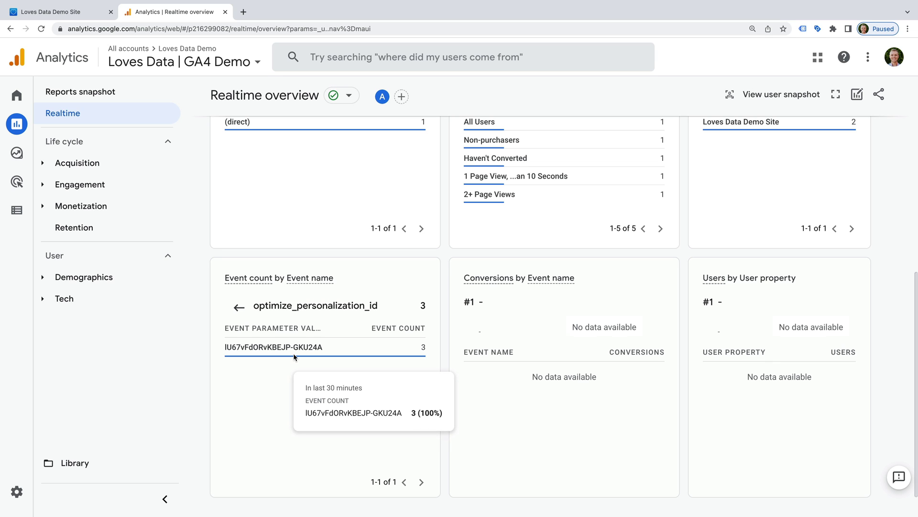
pyautogui.click(239, 307)
pyautogui.click(240, 315)
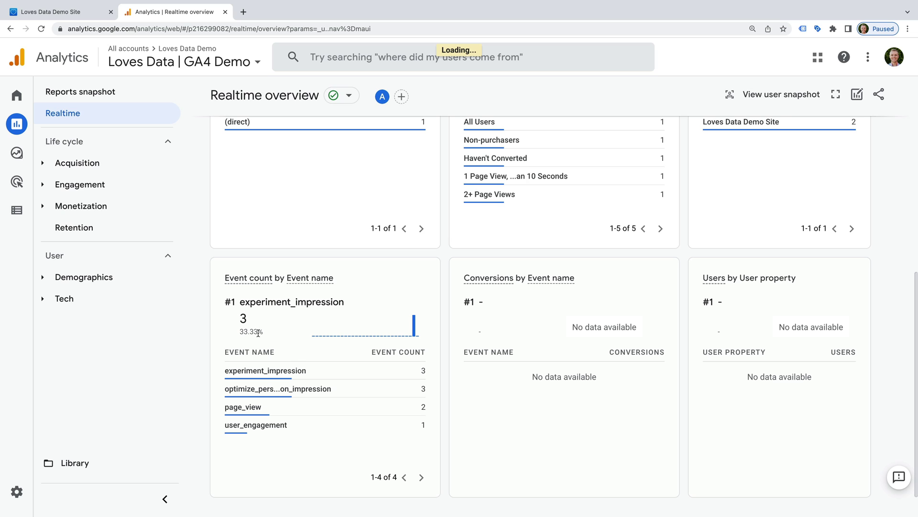
# Step: View experiment_impression's experiment_id value rg99BbYsSsWv0F-CJlyGnw in the Realtime Event count card
pyautogui.click(312, 373)
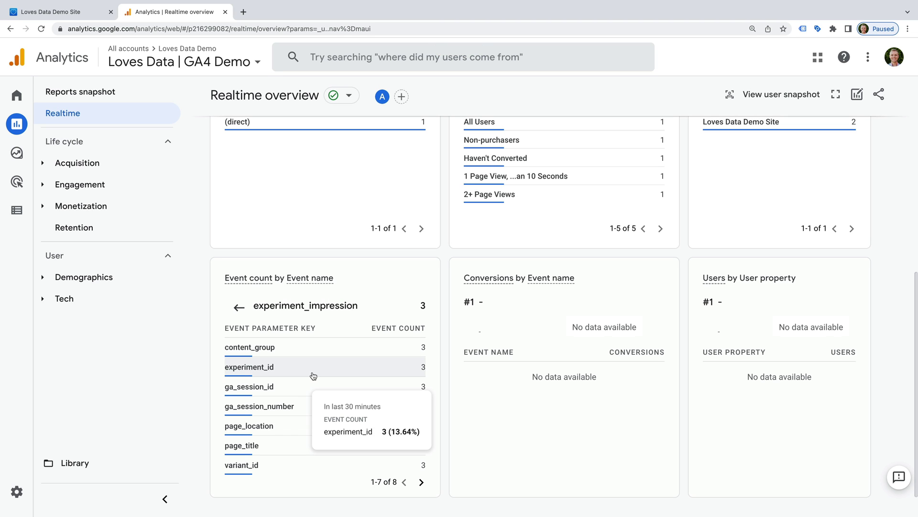
pyautogui.click(314, 375)
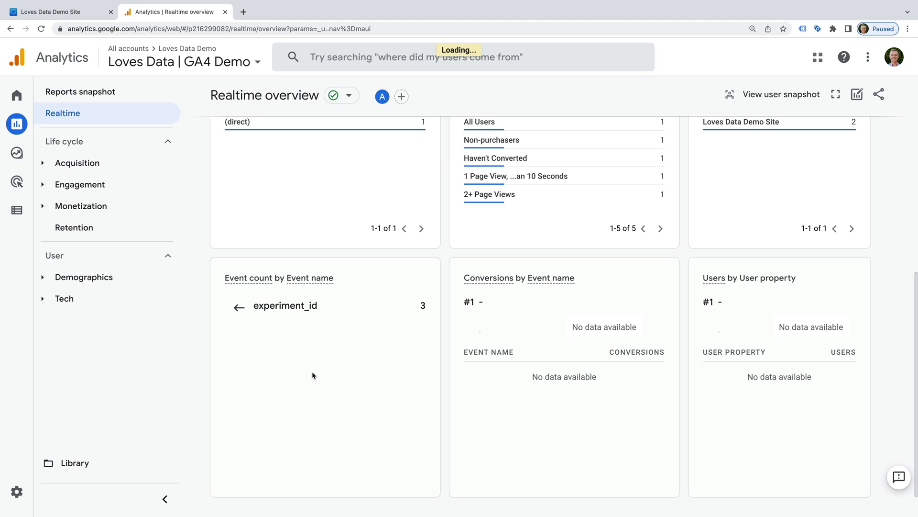
pyautogui.moveTo(339, 355)
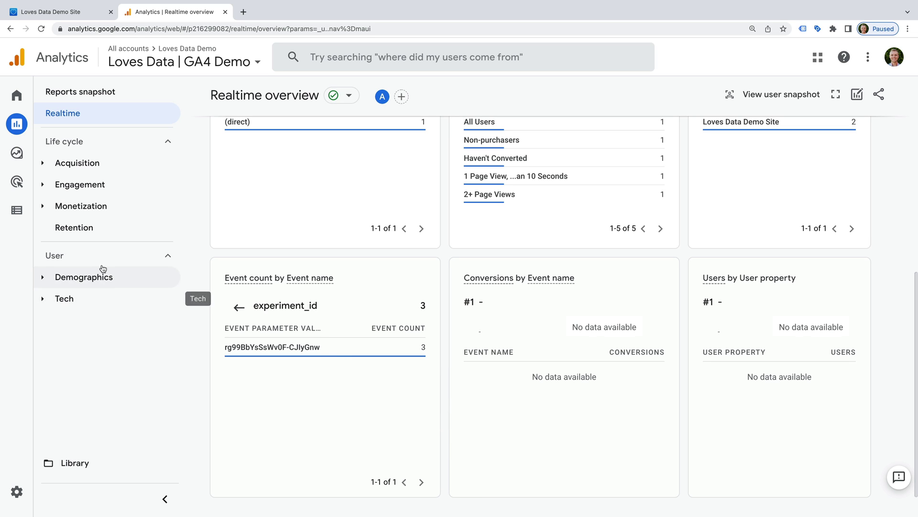
# Step: Start a new custom dimension named 'Experiment ID' from the property configuration
pyautogui.click(17, 215)
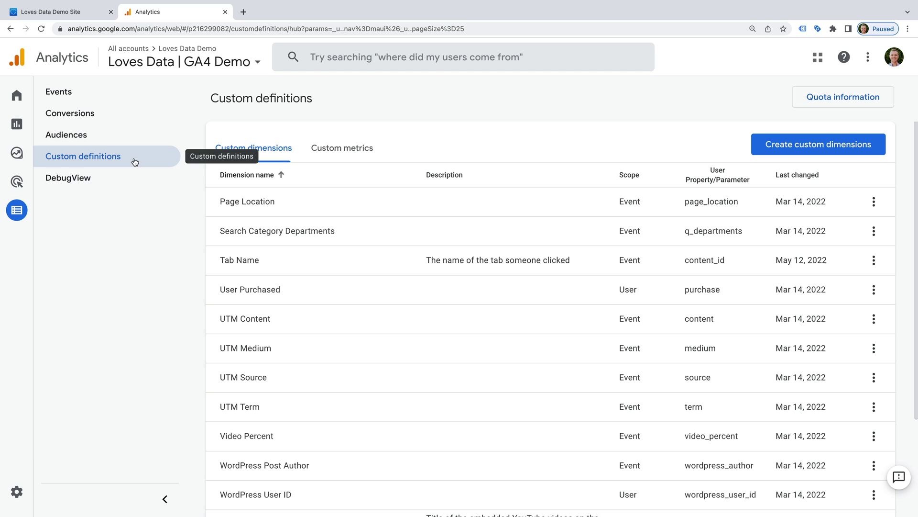
pyautogui.click(808, 153)
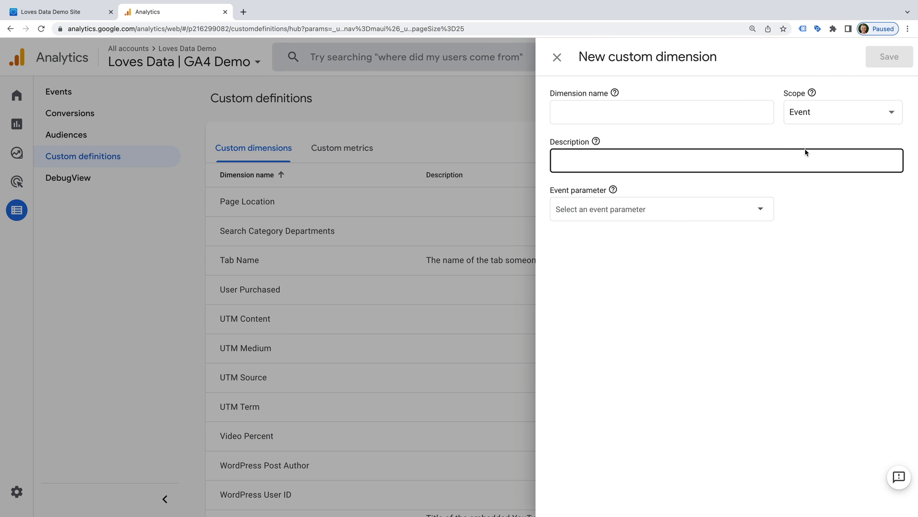
pyautogui.click(691, 114)
pyautogui.write('Experiment ID')
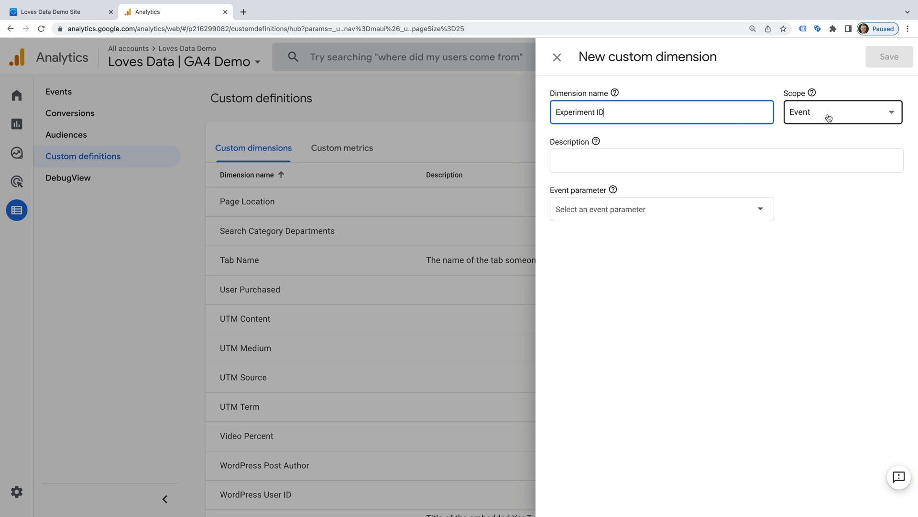
# Step: Describe it as 'The experiment ID from Google Optimize', map it to experiment_id, and save
pyautogui.click(708, 158)
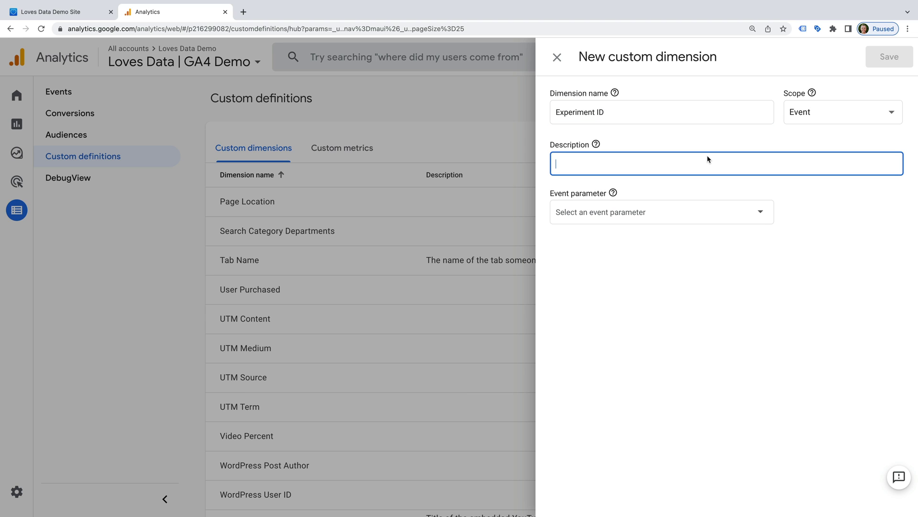
pyautogui.write('The experiment ID from Google Optimize')
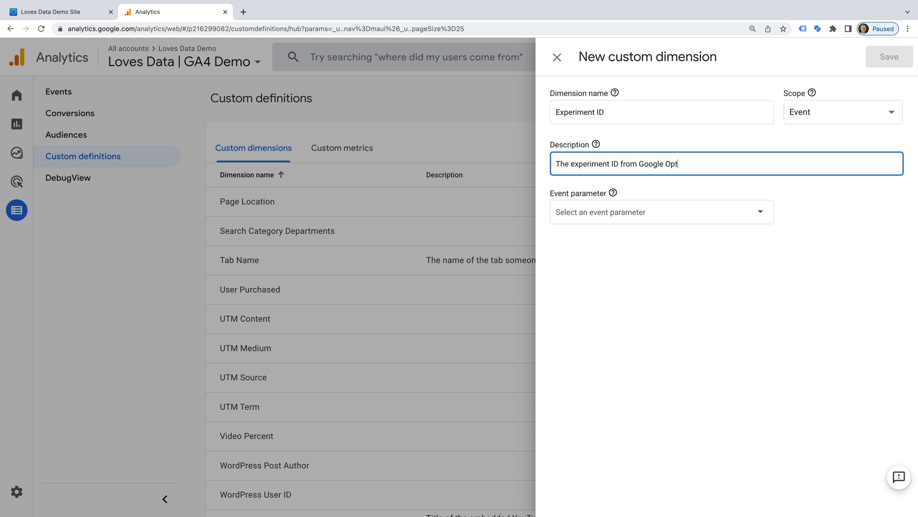
pyautogui.click(691, 213)
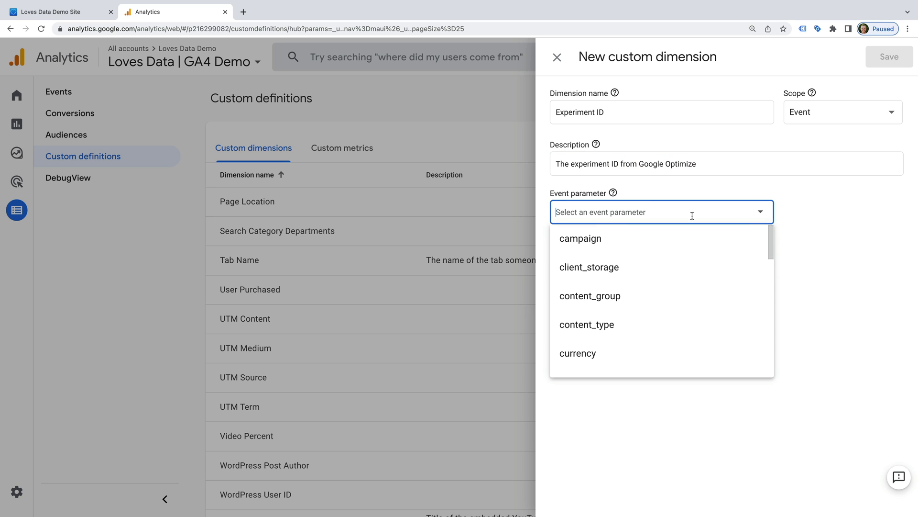
pyautogui.write('experiment_id')
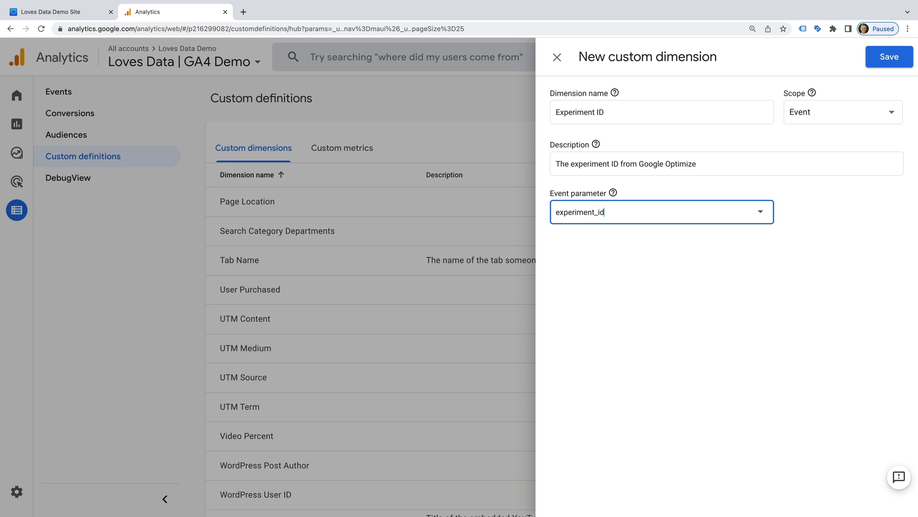
pyautogui.click(893, 63)
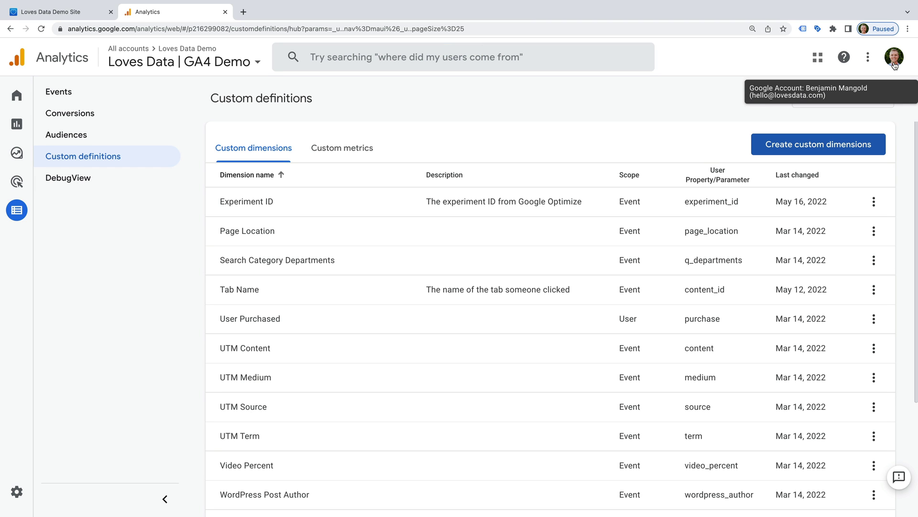
# Step: Create the custom dimension 'Personalization ID' for event parameter optimize_personalization_id, with a description
pyautogui.click(771, 152)
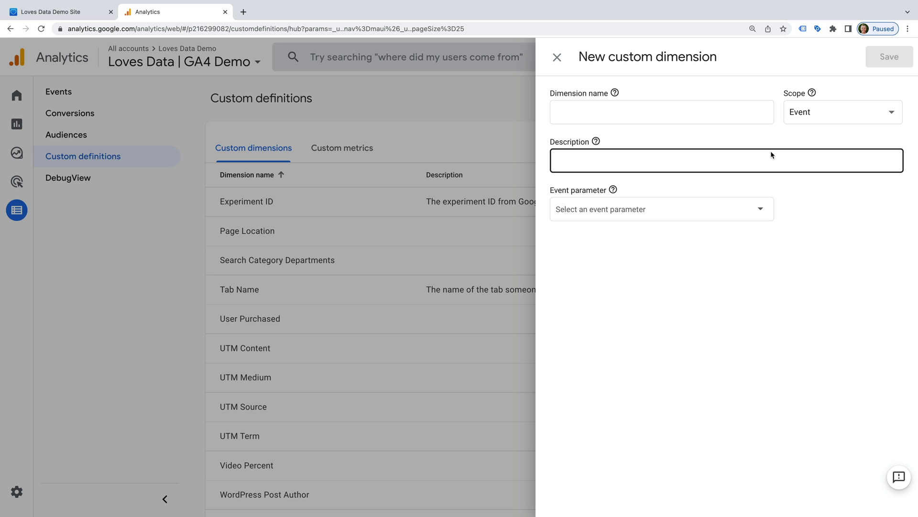
pyautogui.click(709, 118)
pyautogui.write('Pers')
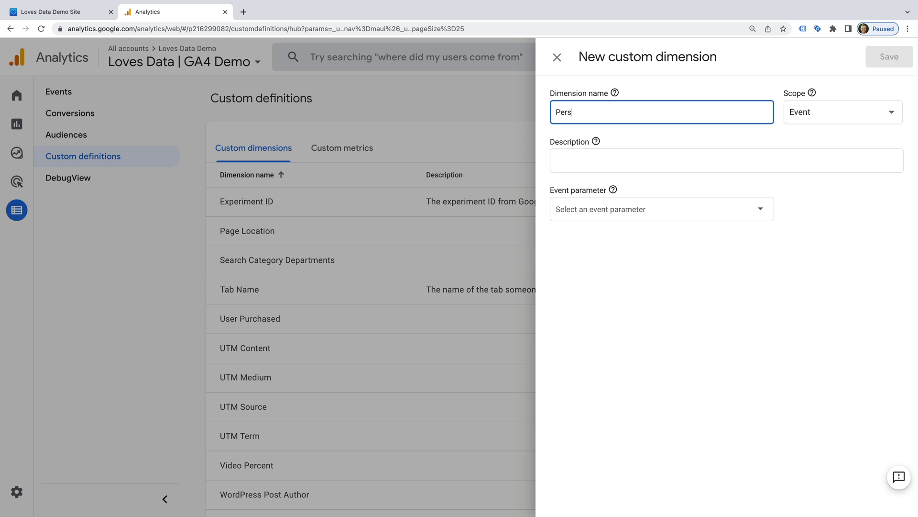
pyautogui.write('onalization ID')
pyautogui.click(711, 165)
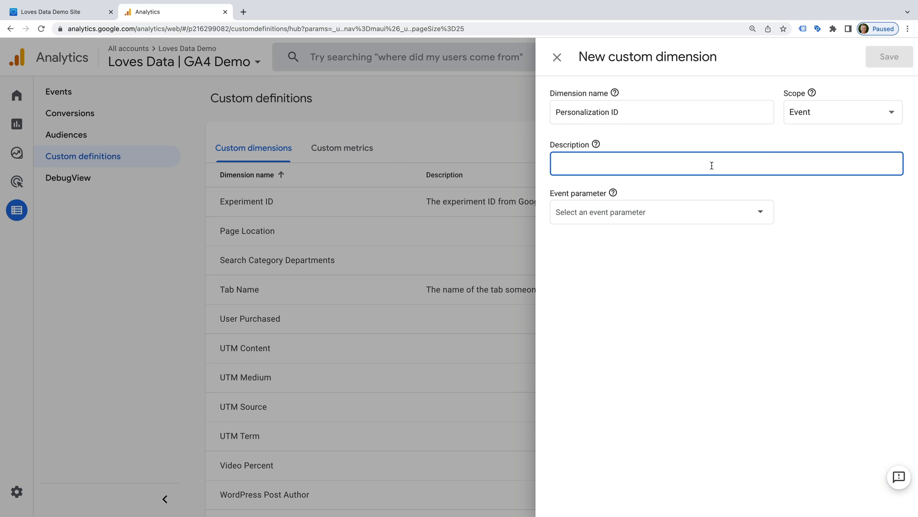
pyautogui.write('The personalization ID from Goog')
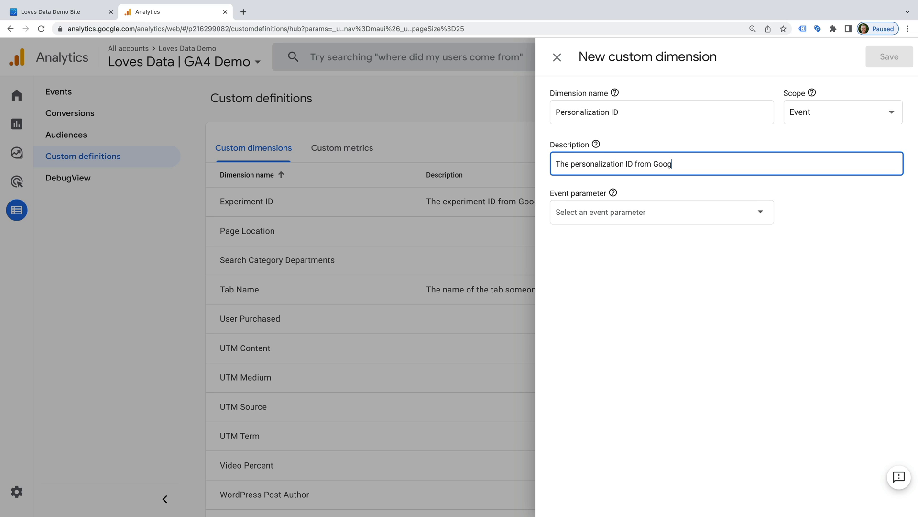
pyautogui.write('le Optimize')
pyautogui.click(705, 212)
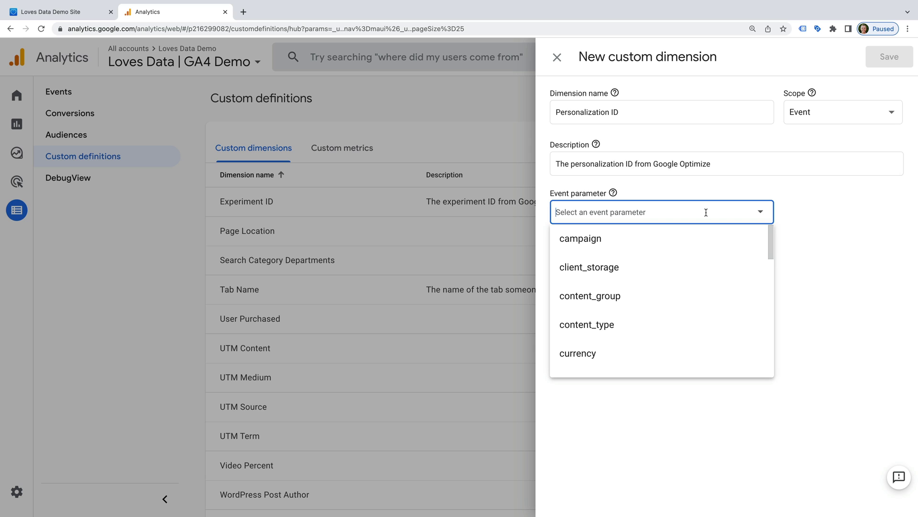
pyautogui.write('optimize_')
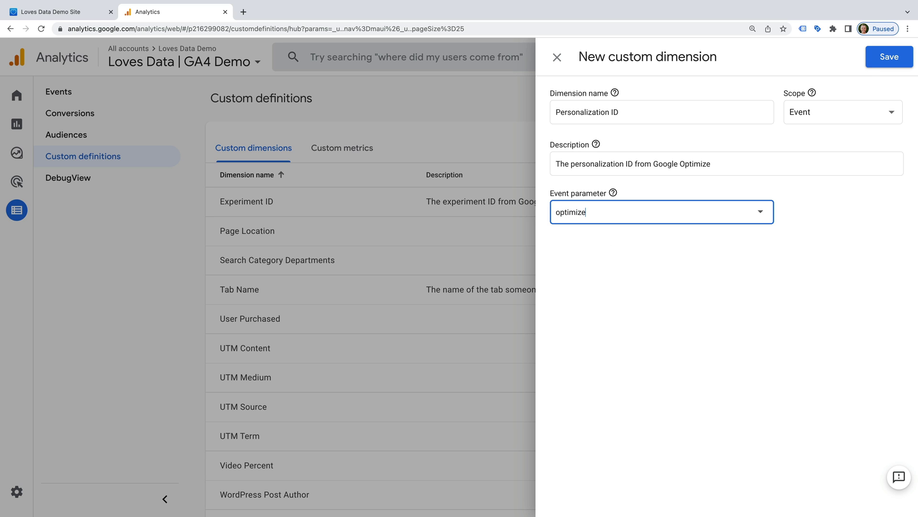
pyautogui.write('personalization_id')
pyautogui.click(879, 57)
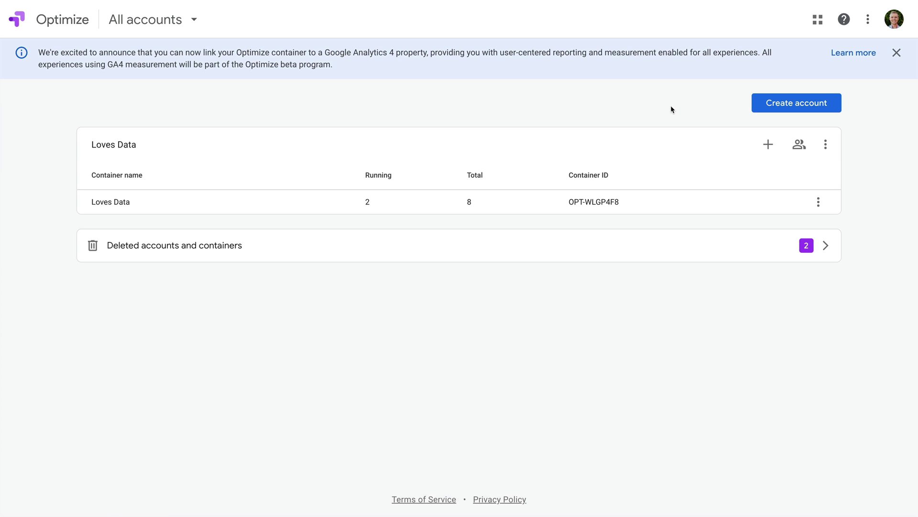
# Step: Create Optimize account 'Loves Data', country Australia, accepting the terms, Data Processing and Controller-Controller terms
pyautogui.click(780, 108)
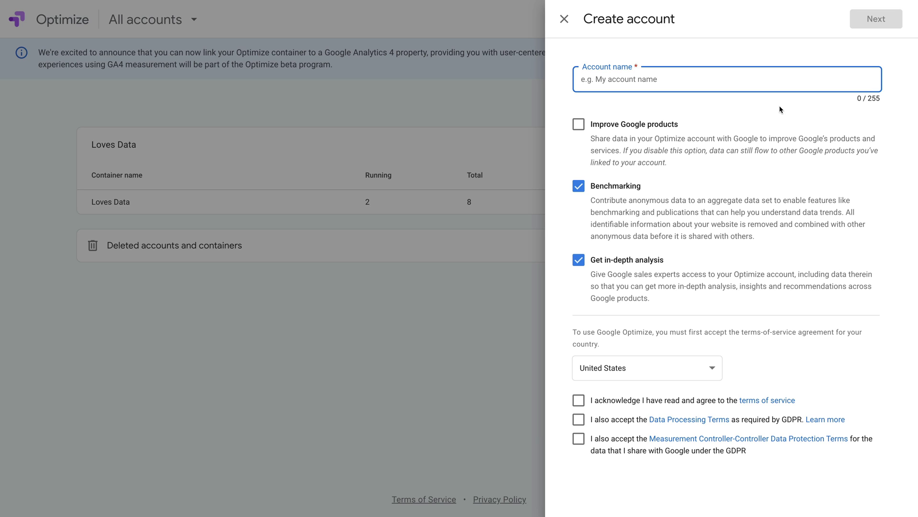
pyautogui.write('Loves Data')
pyautogui.click(678, 375)
pyautogui.scroll(20, 680, 375)
pyautogui.click(680, 374)
pyautogui.click(579, 401)
pyautogui.click(579, 419)
pyautogui.click(578, 440)
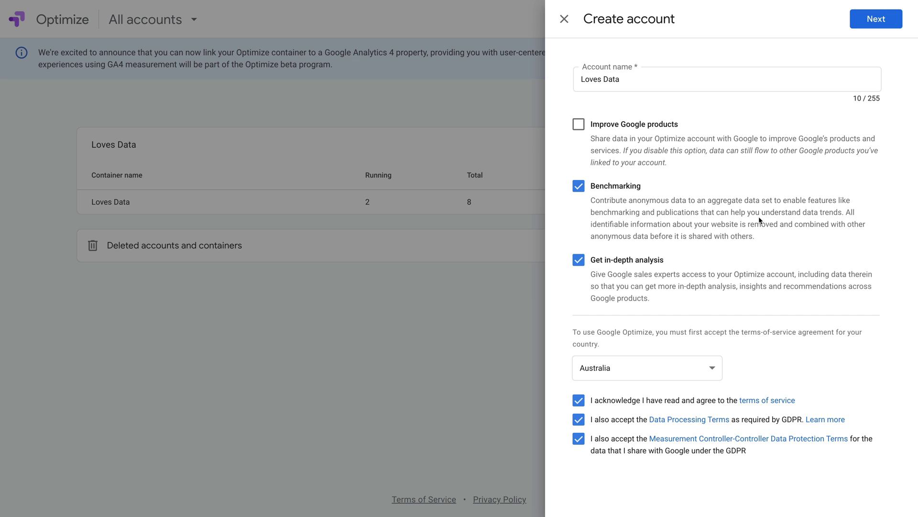
pyautogui.click(884, 18)
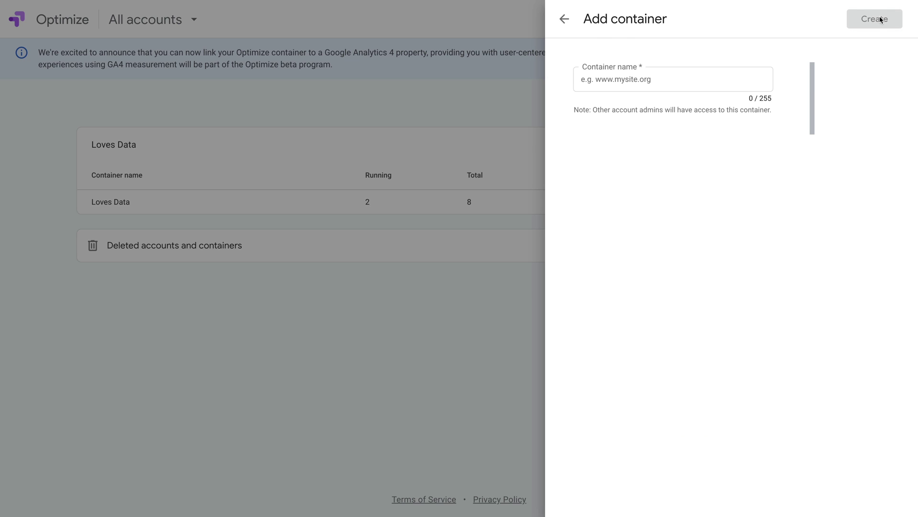
# Step: Create a container named 'Loves Data' in the new account
pyautogui.click(712, 80)
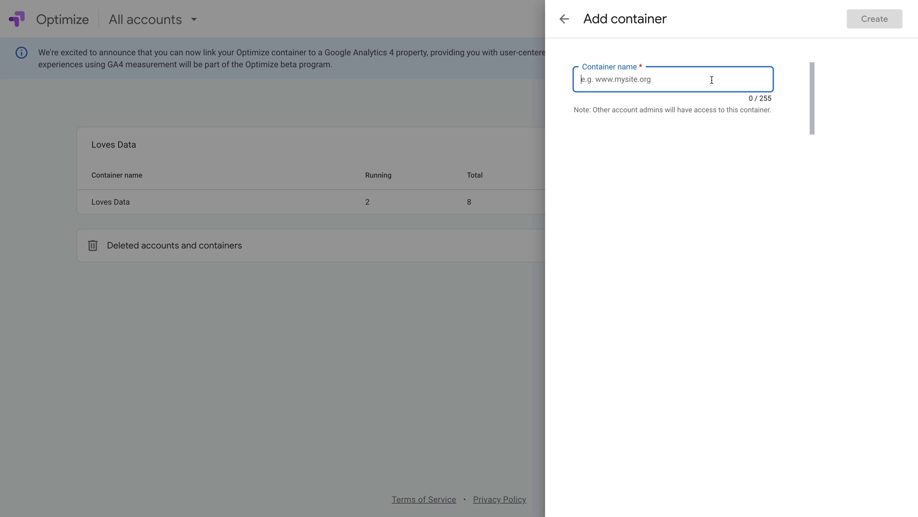
pyautogui.write('Loves Data')
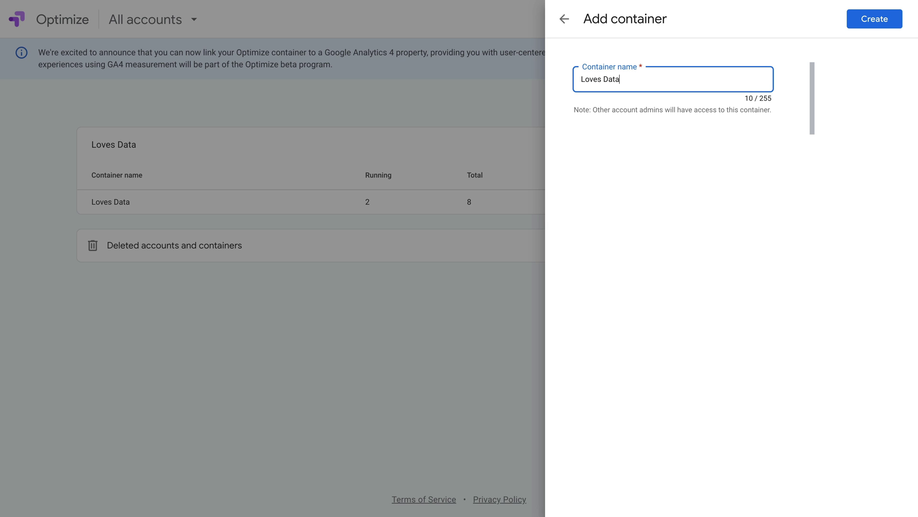
pyautogui.click(871, 23)
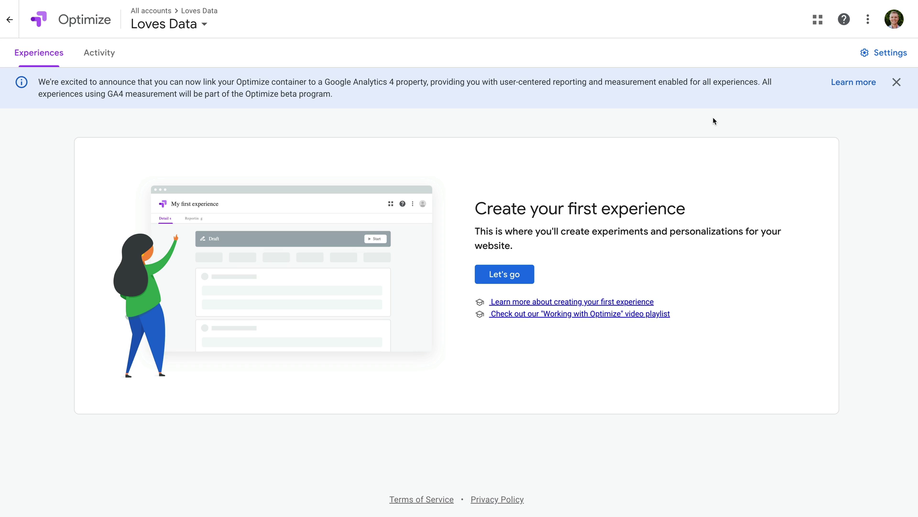
# Step: Link the container to the blog's GA4 property with the My Website data stream
pyautogui.click(878, 56)
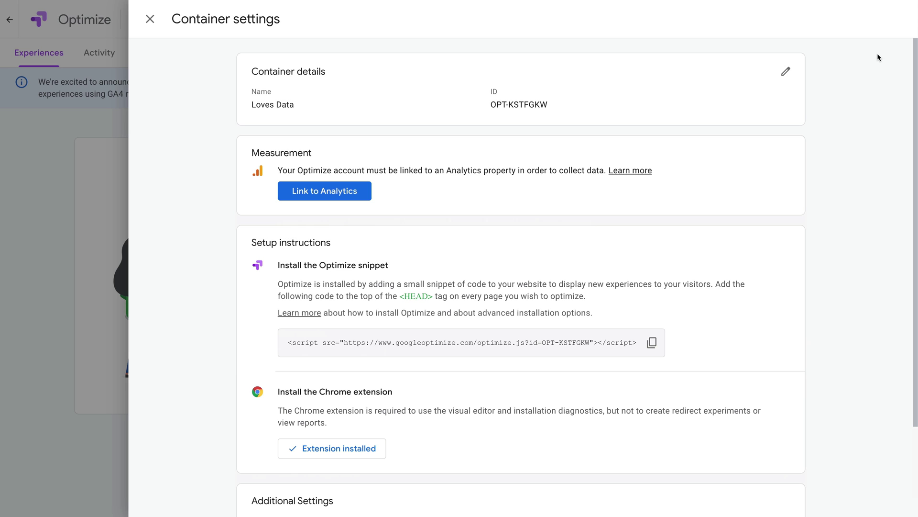
pyautogui.click(350, 190)
pyautogui.click(676, 82)
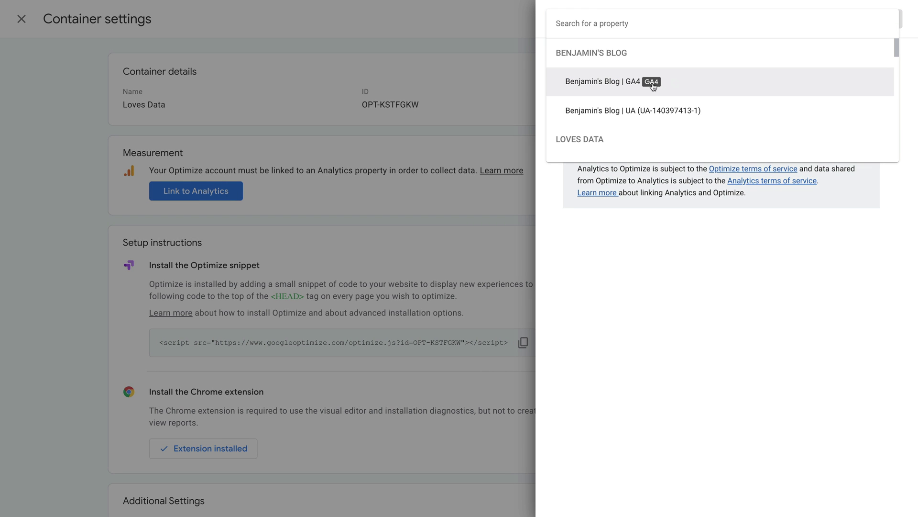
pyautogui.click(607, 90)
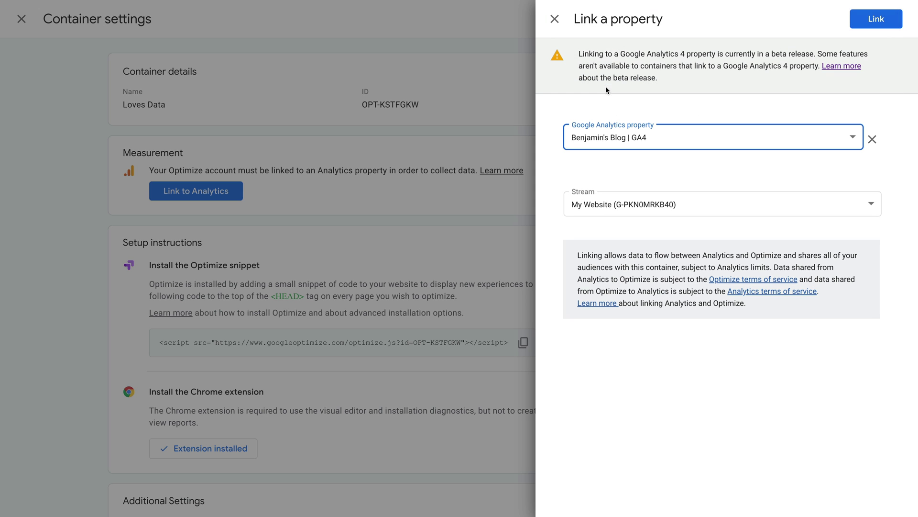
pyautogui.click(711, 210)
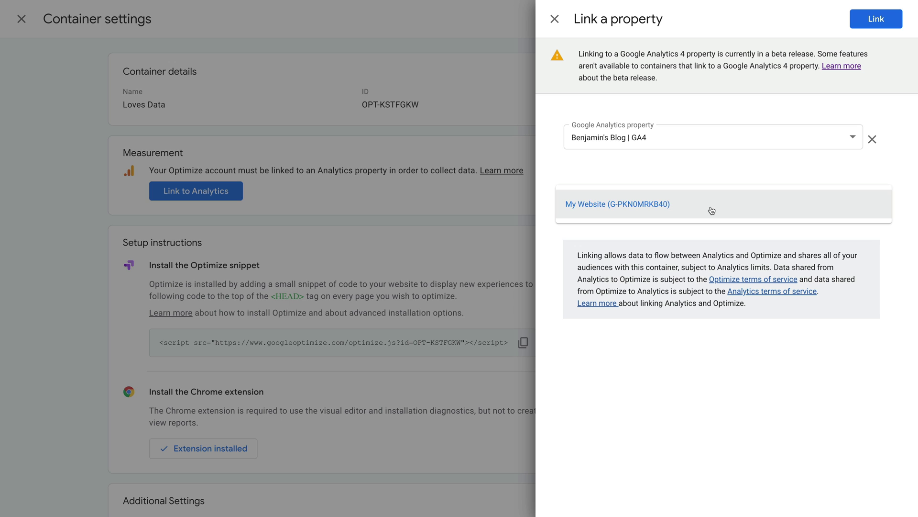
pyautogui.click(712, 210)
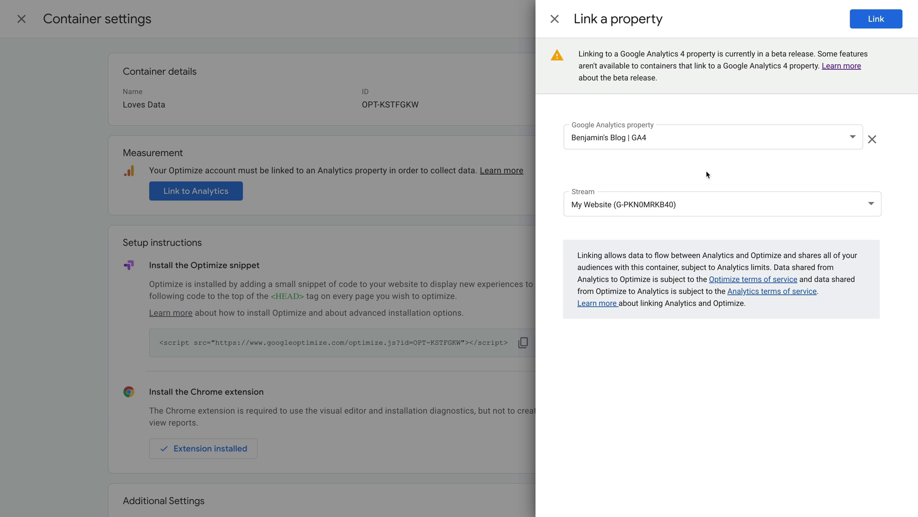
pyautogui.click(874, 20)
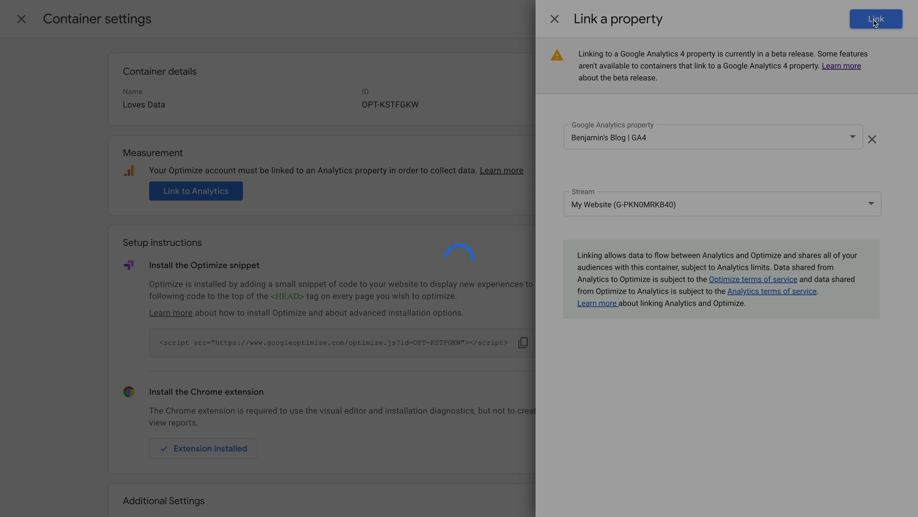